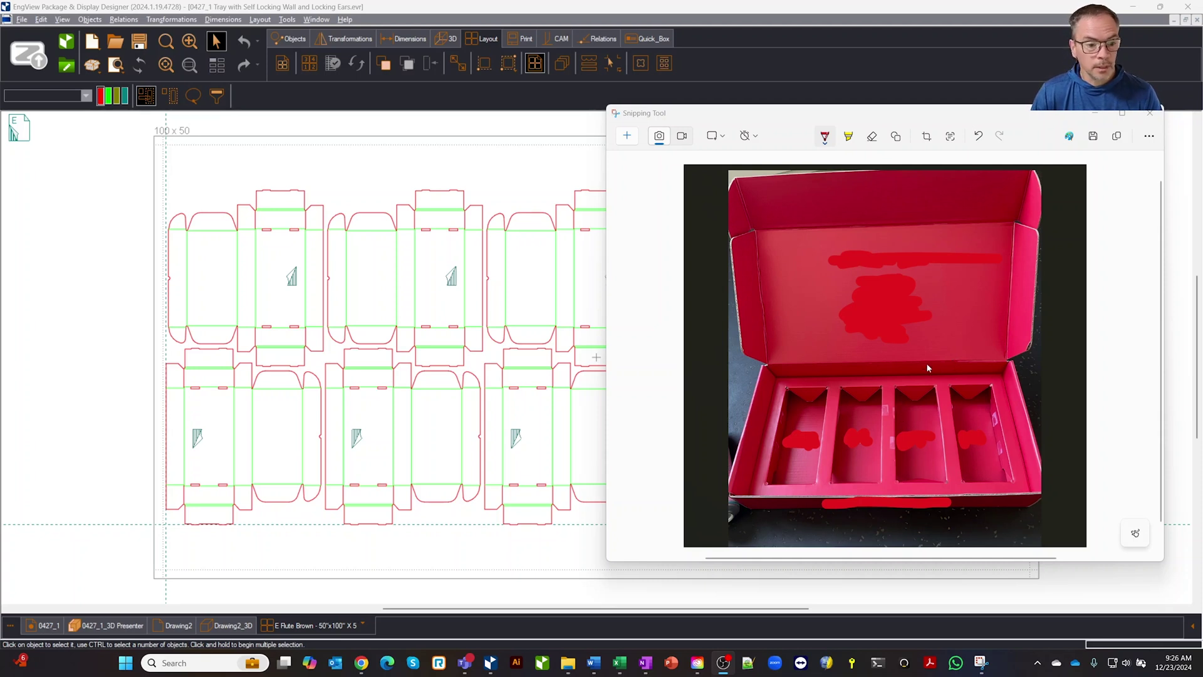
# Open the 0427_1 Tray with Self Locking Wall and Locking Ears from the online parametric library in EngView and show its flat drawing
pyautogui.click(361, 662)
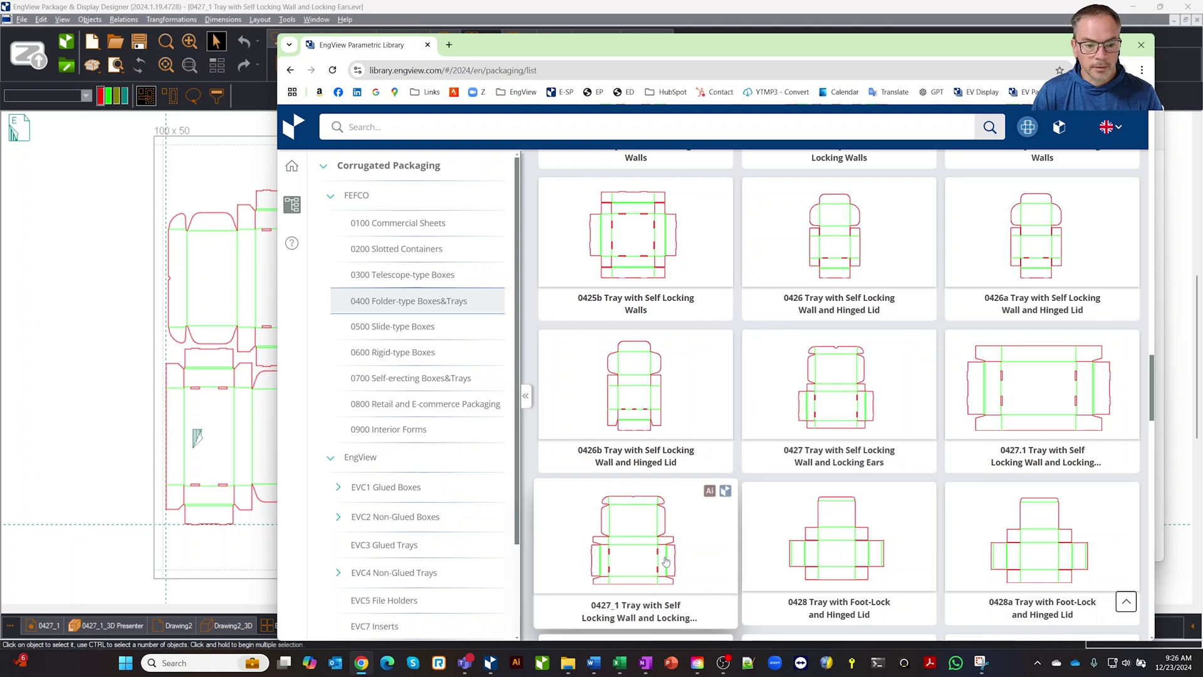
pyautogui.click(724, 491)
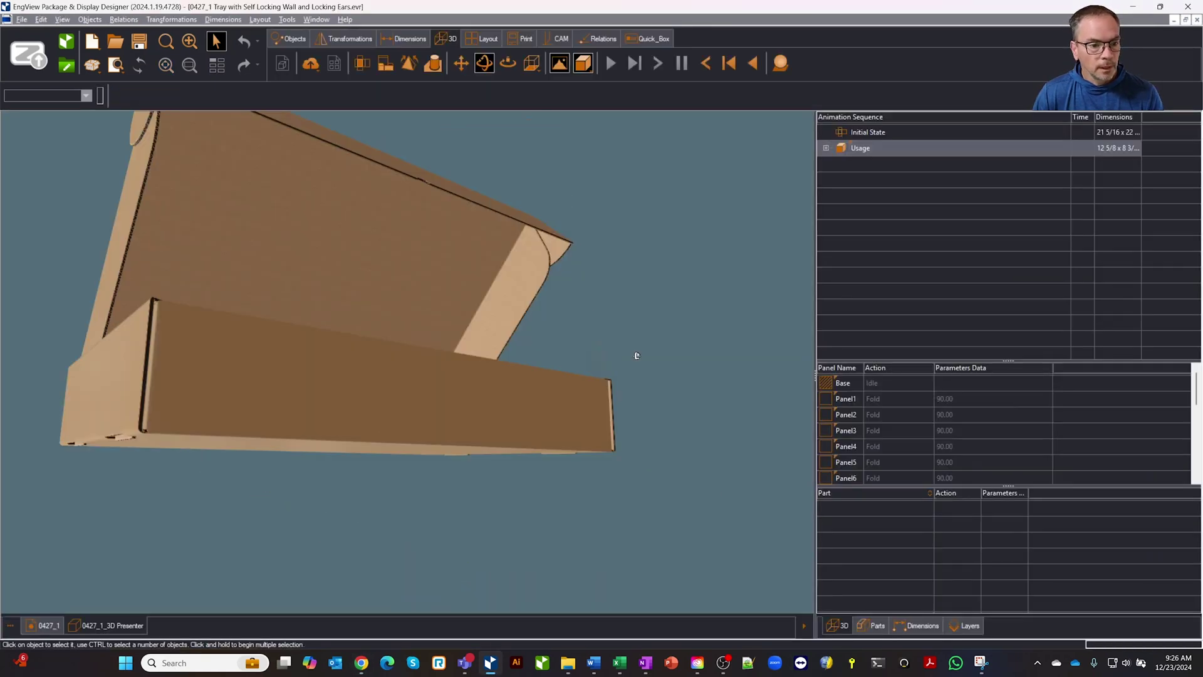
pyautogui.moveTo(636, 355); pyautogui.dragTo(449, 481)
pyautogui.click(45, 625)
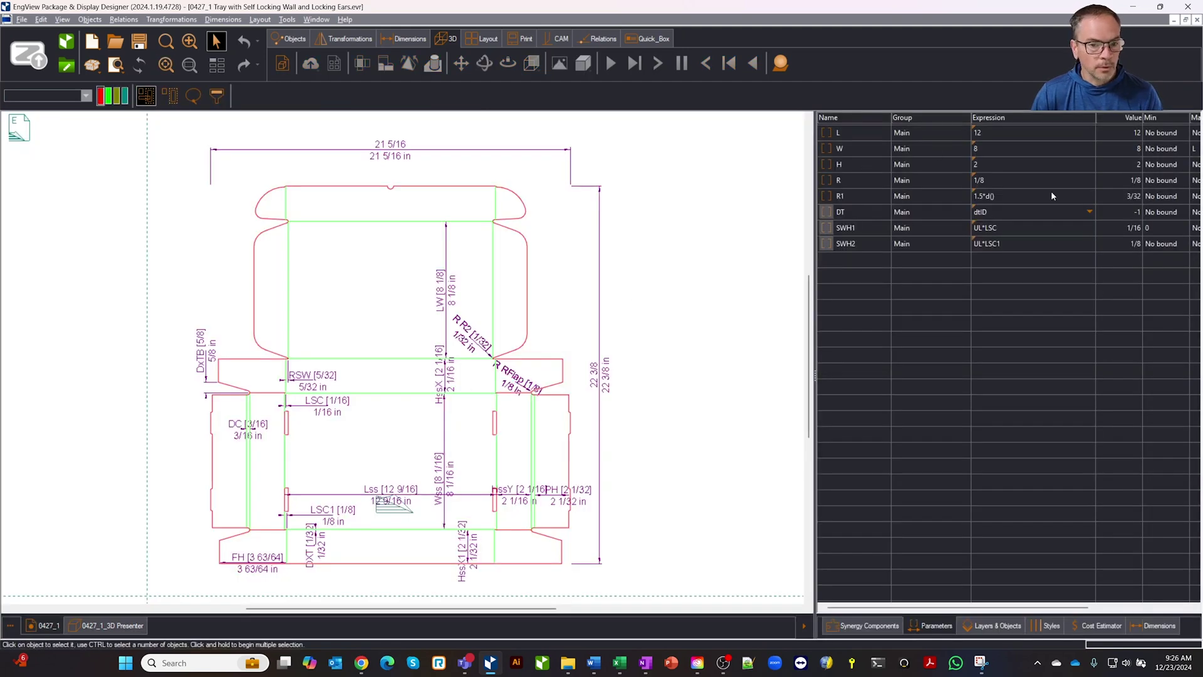
# Add a new 1up drawing to the 0427_1 tray project with the offered settings
pyautogui.rightClick(162, 630)
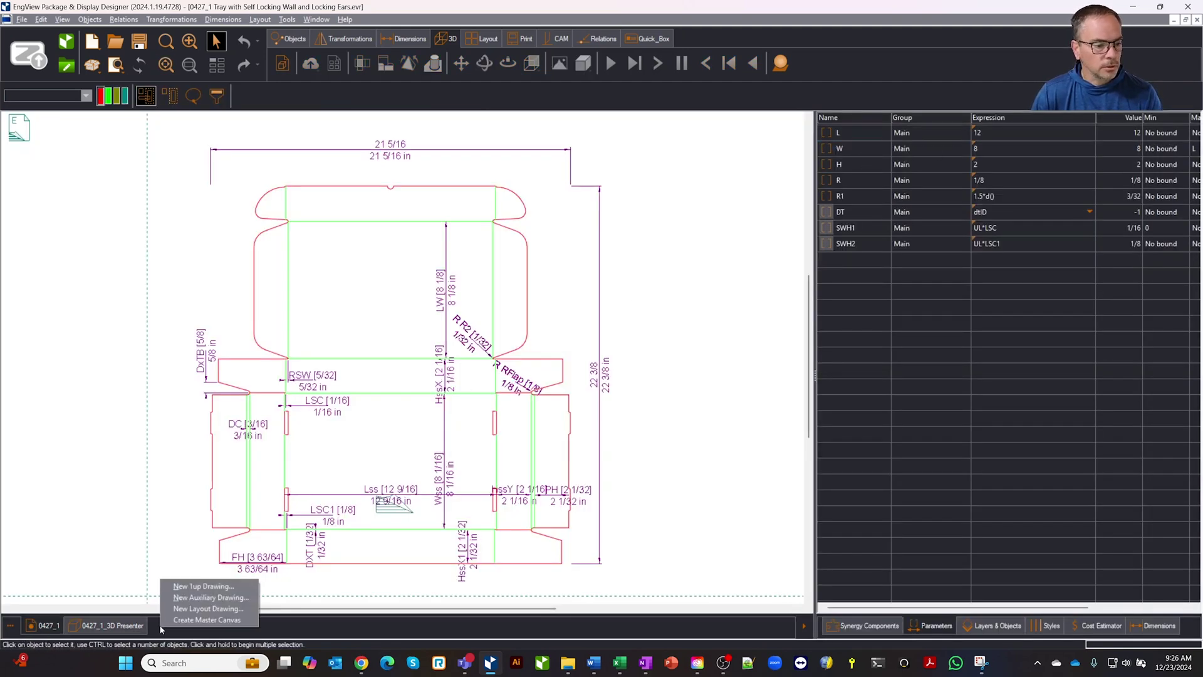
pyautogui.click(200, 585)
pyautogui.click(577, 346)
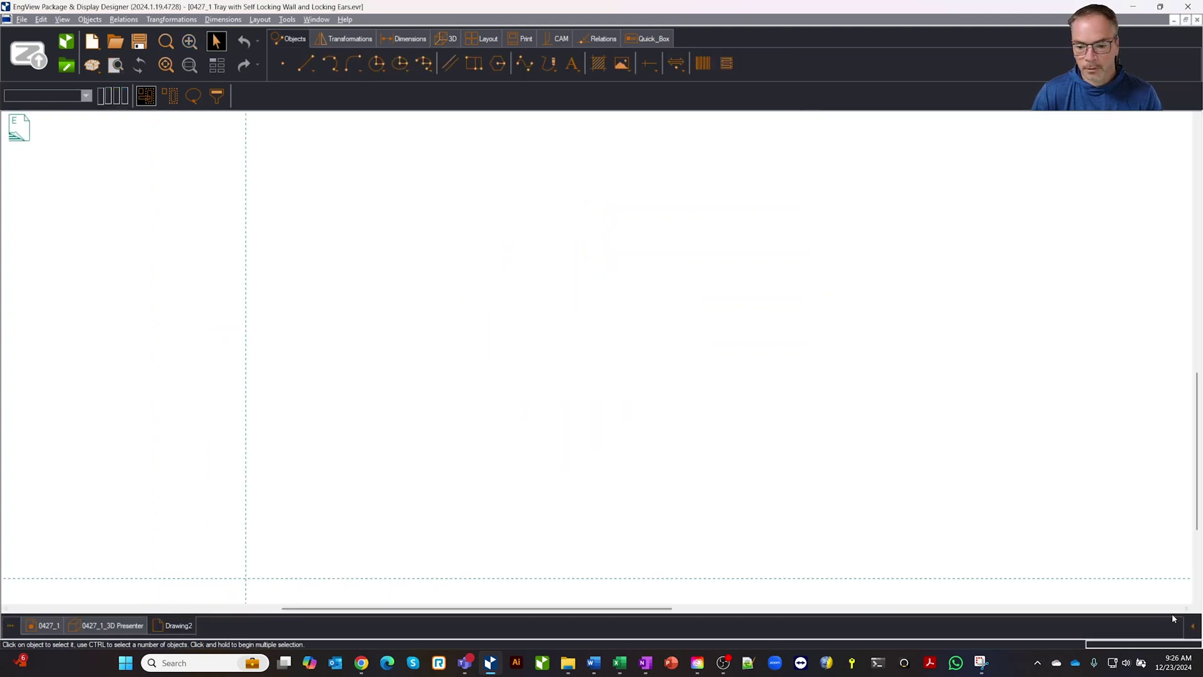
# Place the 02 Base One Panel - Flaps component from the Insertstuff folder at the drawing origin, with A 8, B 6, TPH 1, Bang 75 and CR1 .25
pyautogui.click(1189, 628)
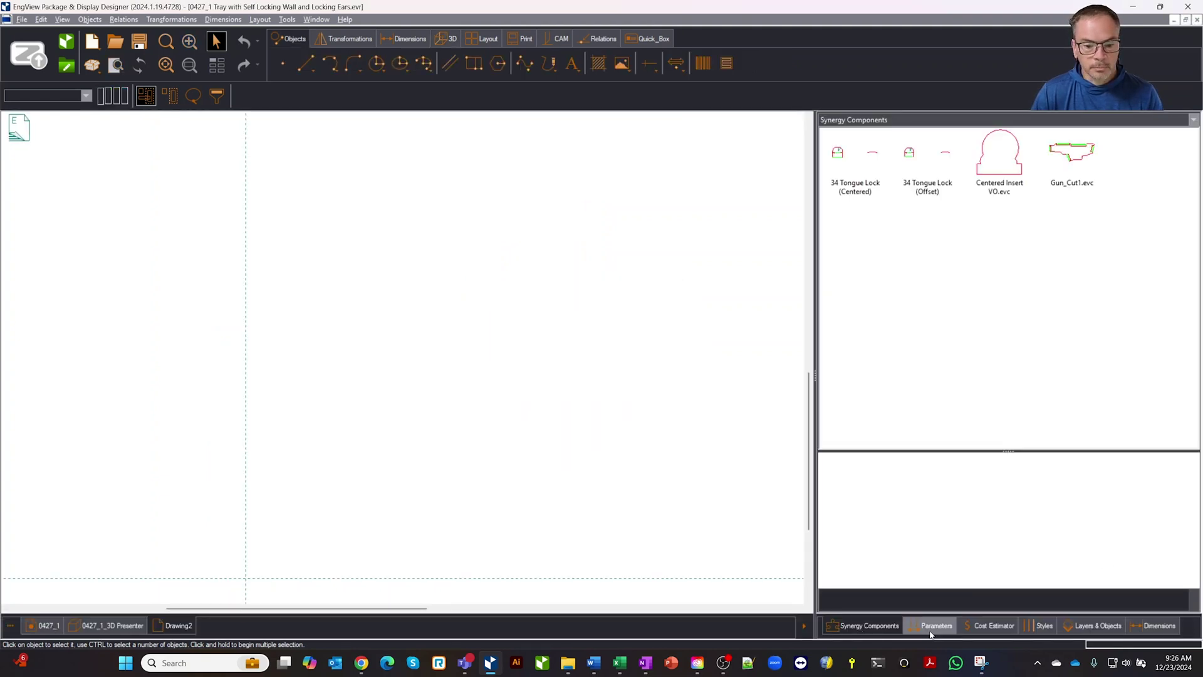
pyautogui.click(836, 122)
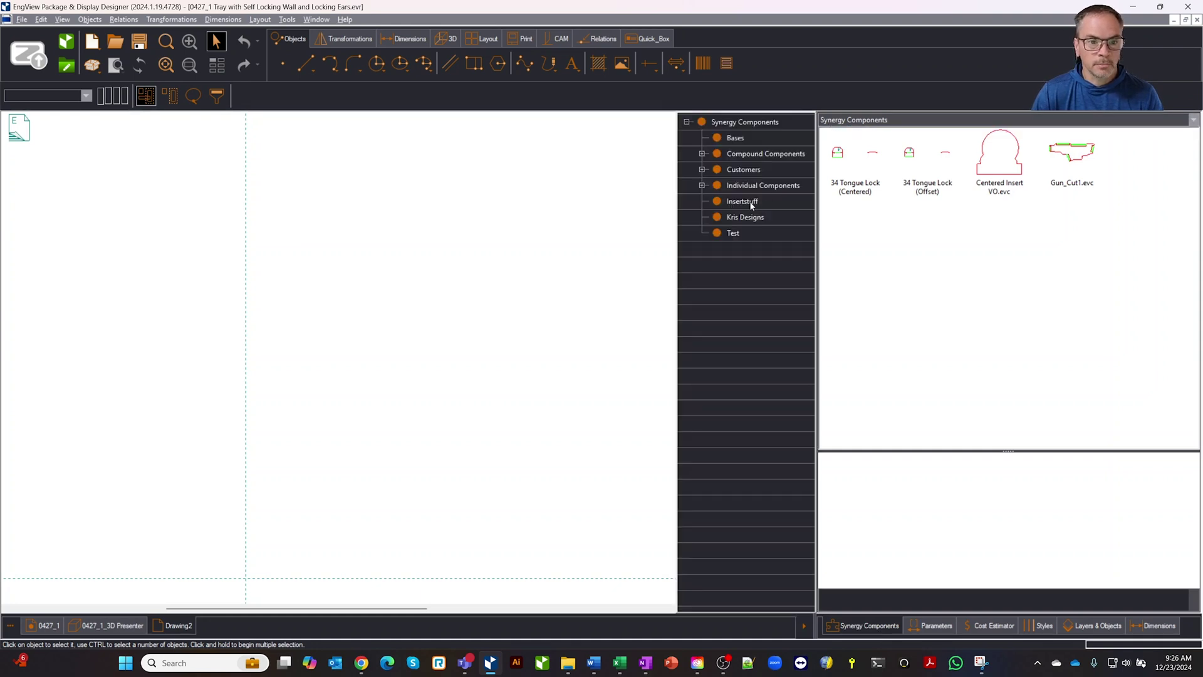
pyautogui.click(745, 201)
pyautogui.click(1003, 168)
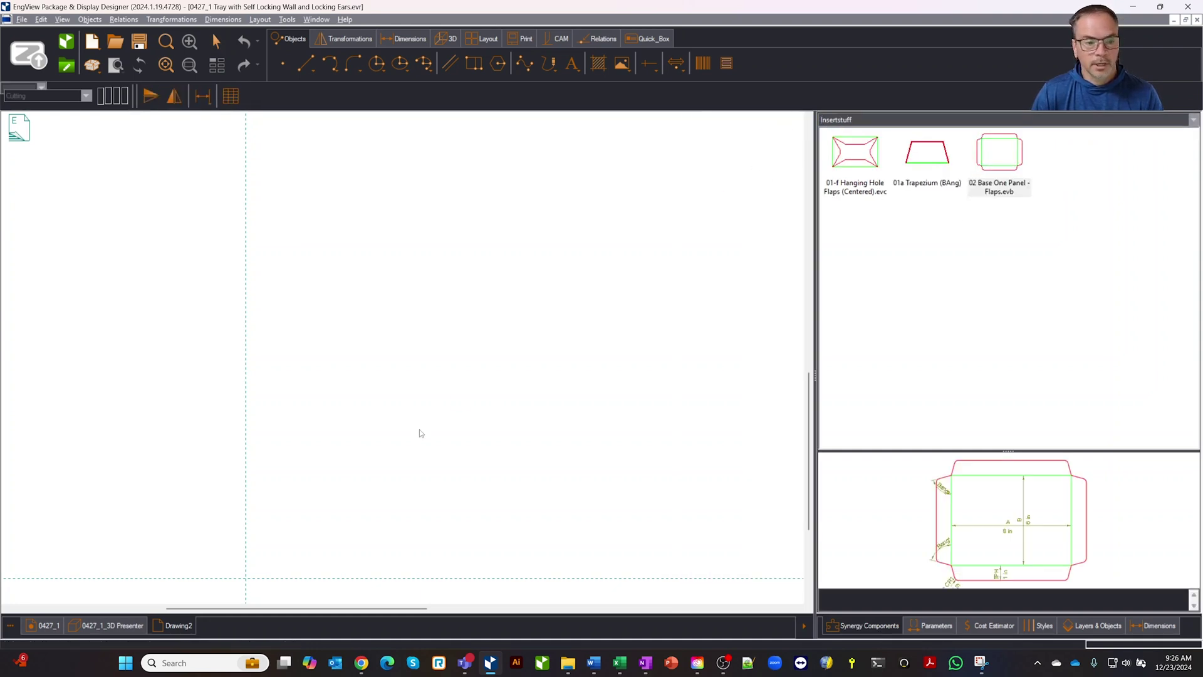
pyautogui.click(142, 571)
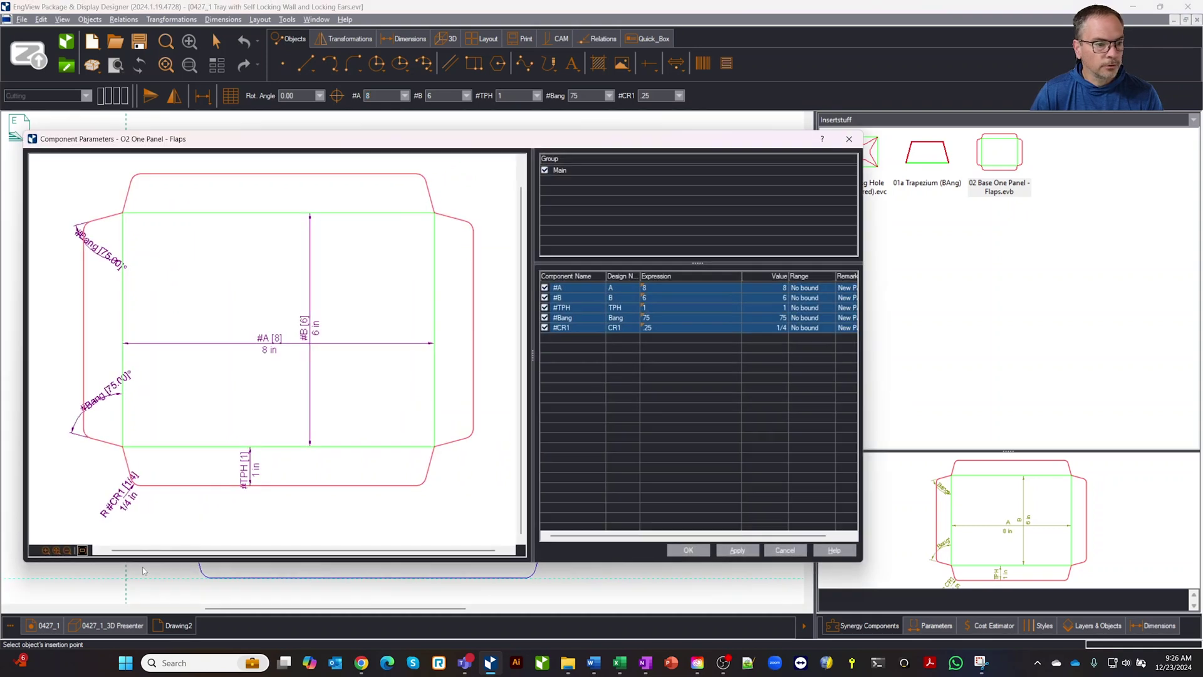
pyautogui.click(688, 549)
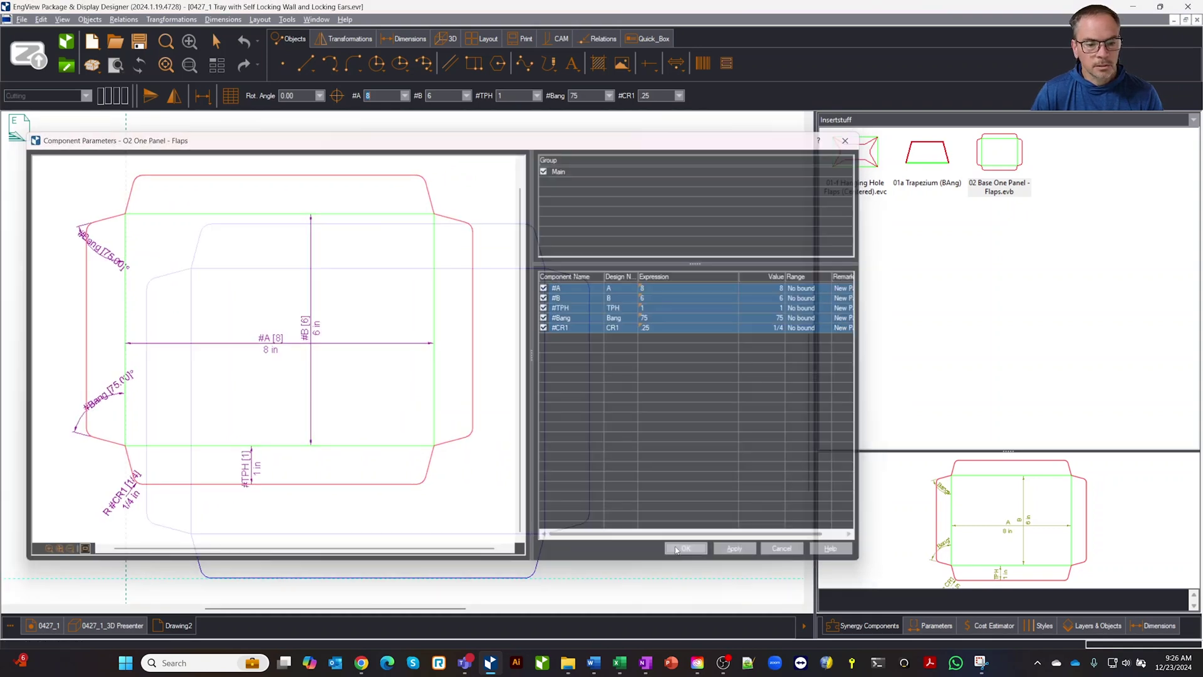
# Insert the 01-f Hanging Hole Flaps (Centered) component along the base panel's left crease, with HW 2, HL 3 and VHO .5
pyautogui.click(855, 157)
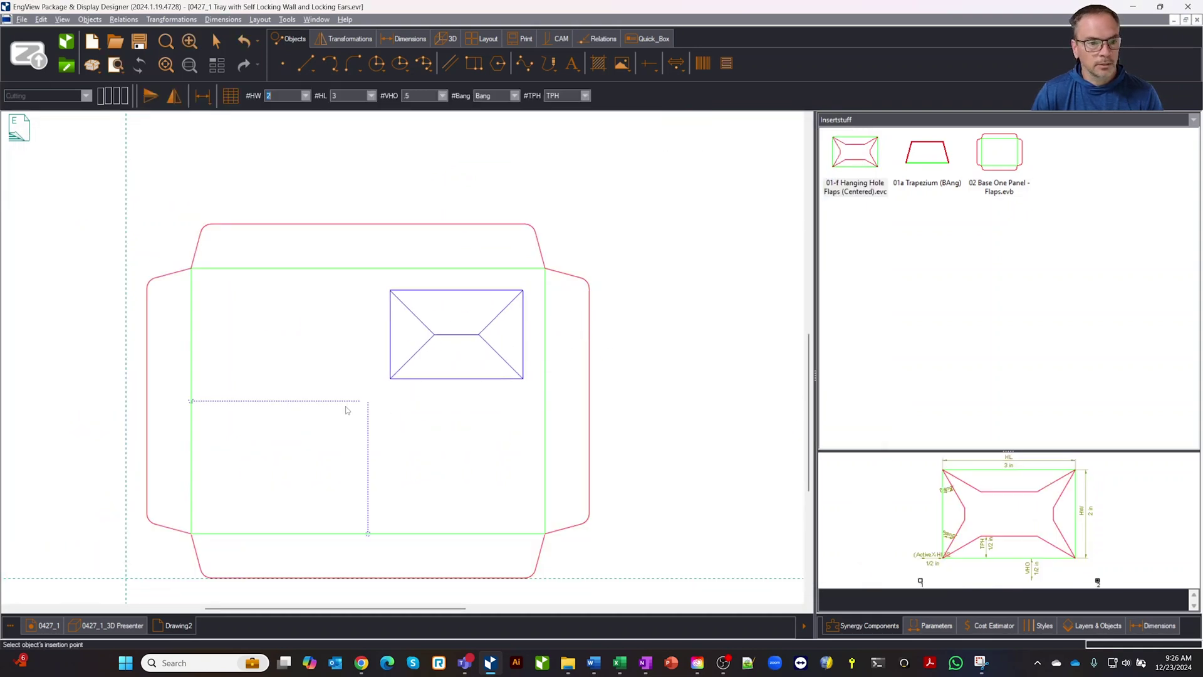
pyautogui.click(191, 272)
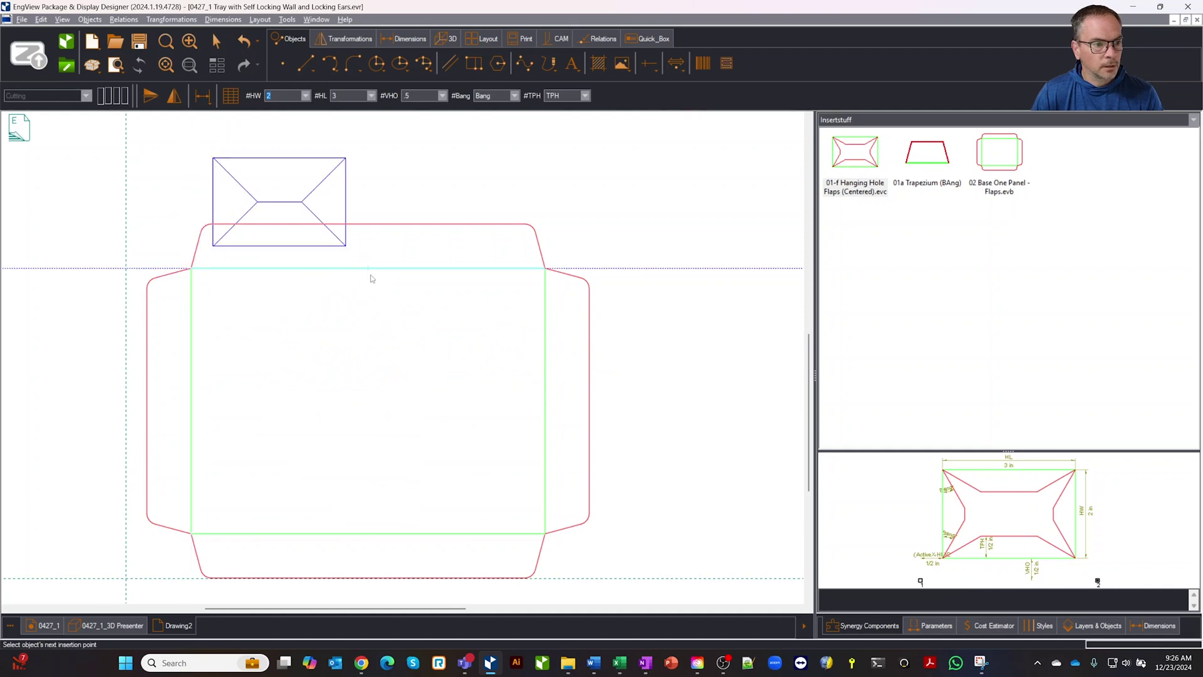
pyautogui.click(197, 535)
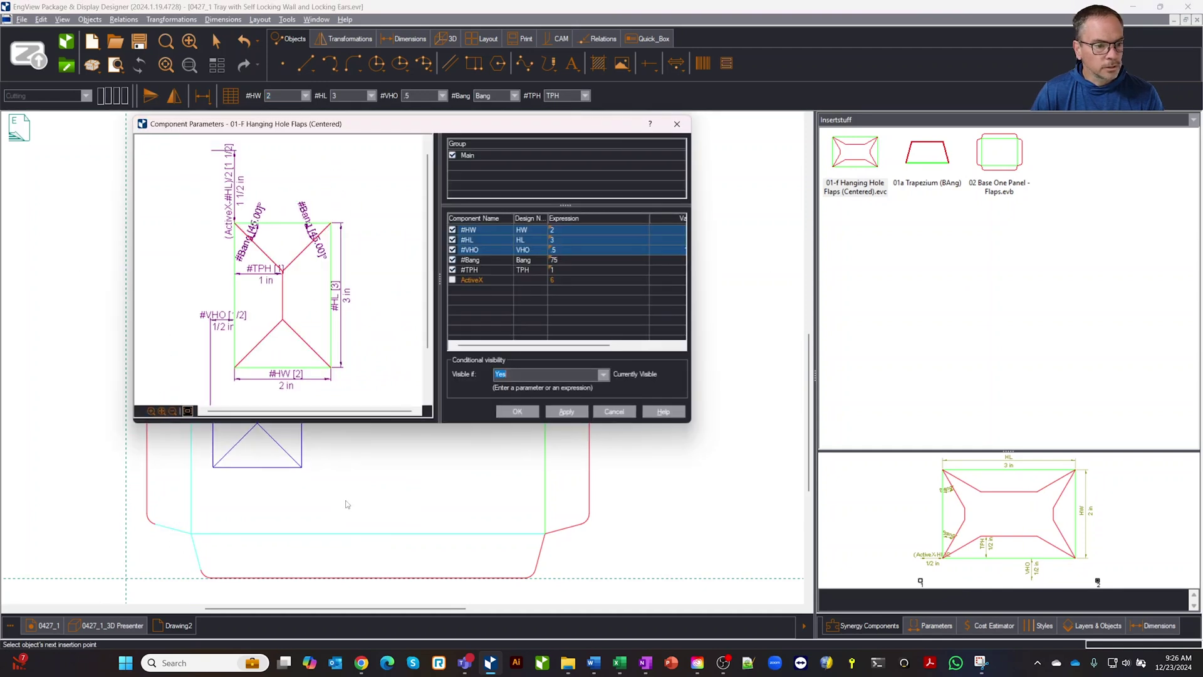
pyautogui.click(517, 411)
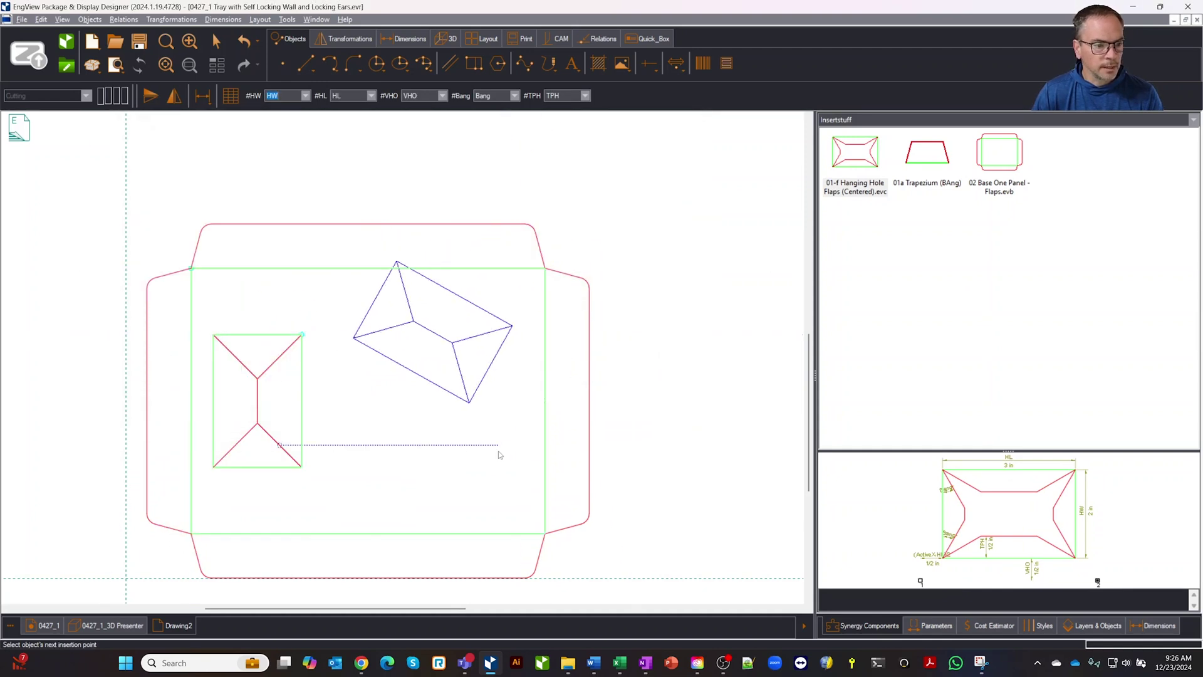
# Insert three more centered hanging holes in a row, each attached to the right edge of the previous hole with the same parameters
pyautogui.click(303, 467)
pyautogui.click(307, 473)
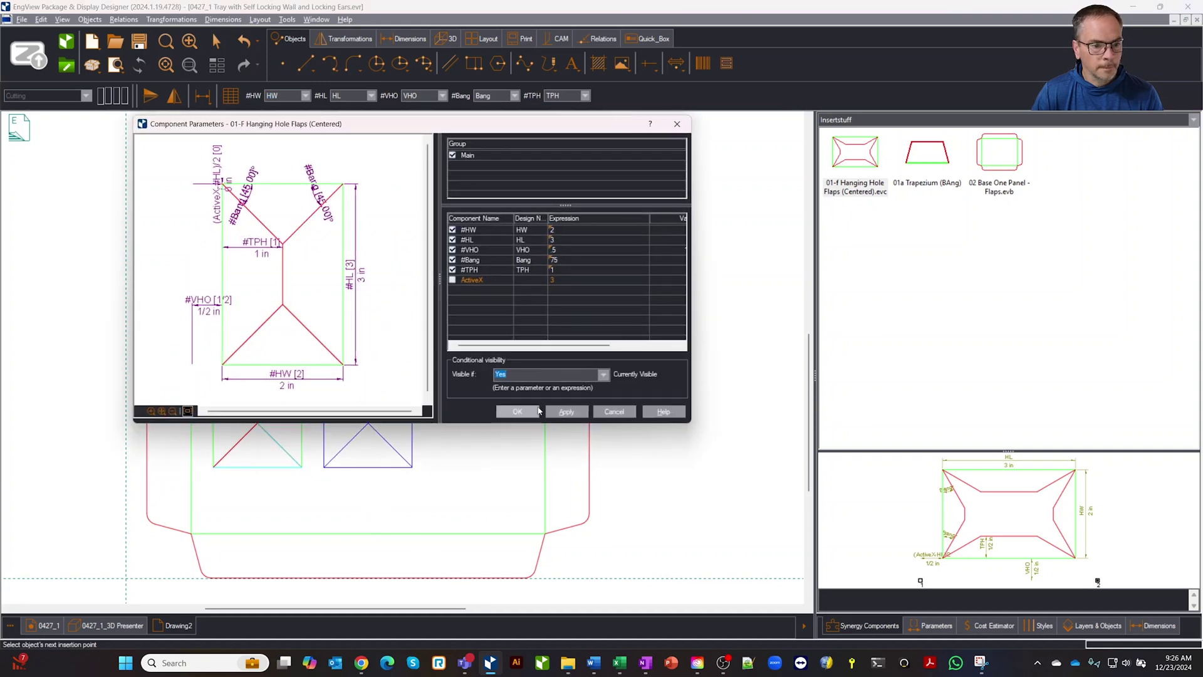
pyautogui.click(517, 411)
pyautogui.click(411, 335)
pyautogui.click(415, 470)
pyautogui.click(517, 411)
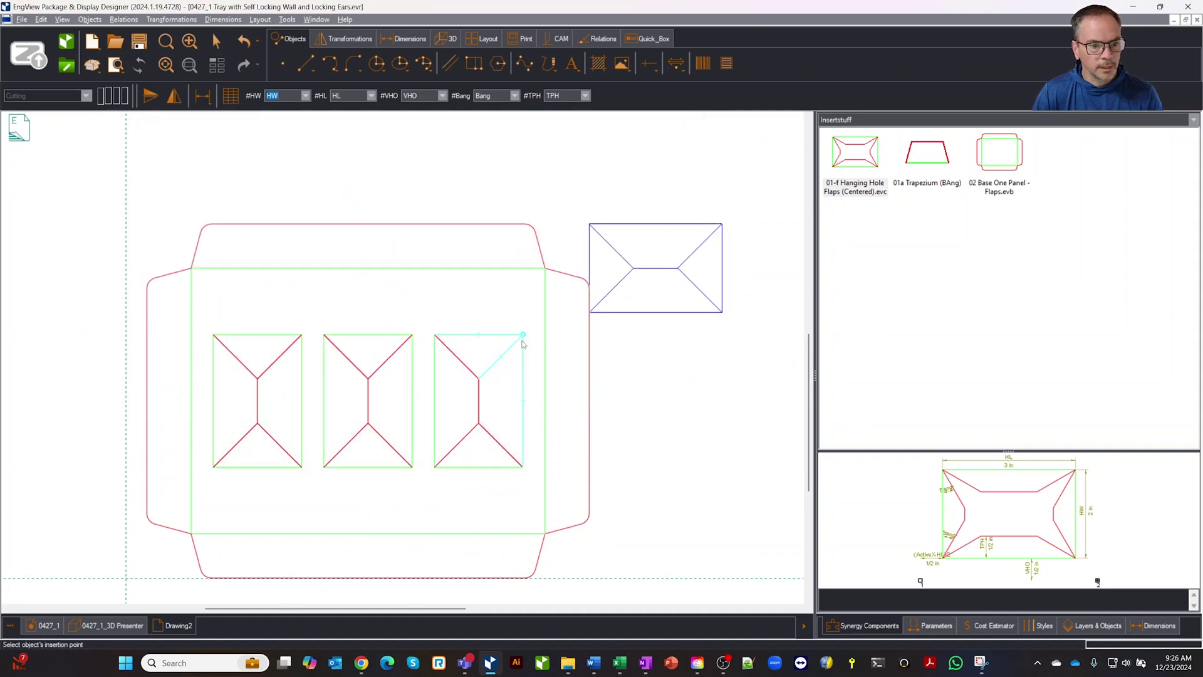
pyautogui.click(523, 466)
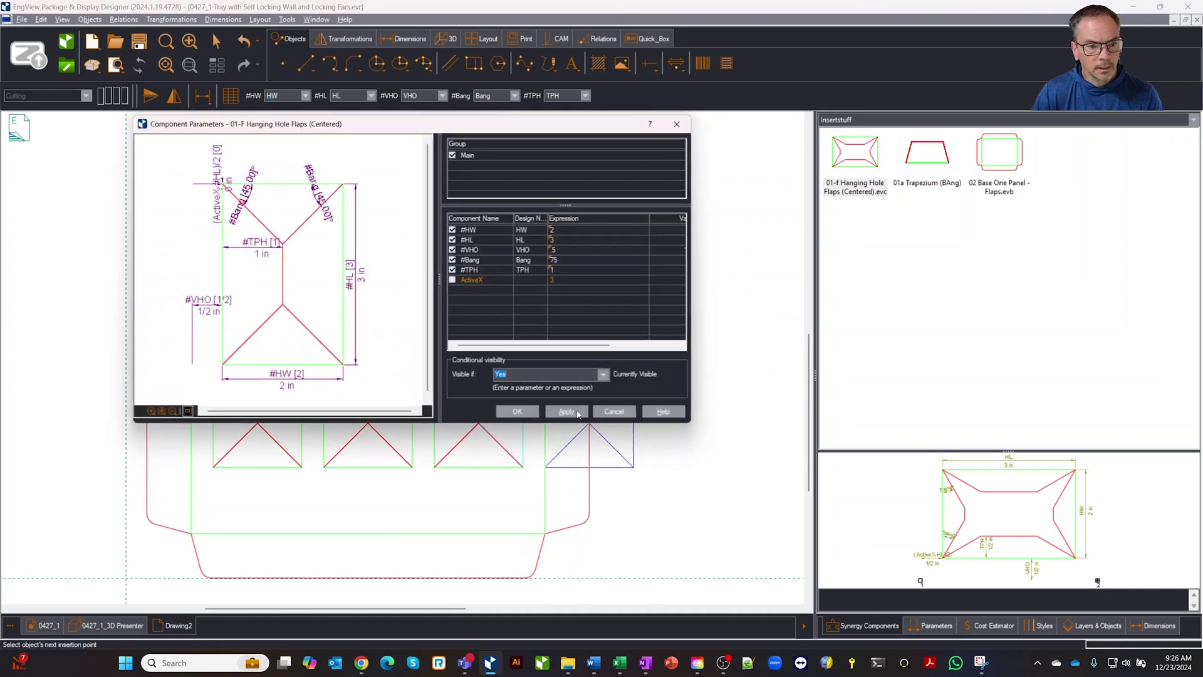
pyautogui.click(538, 409)
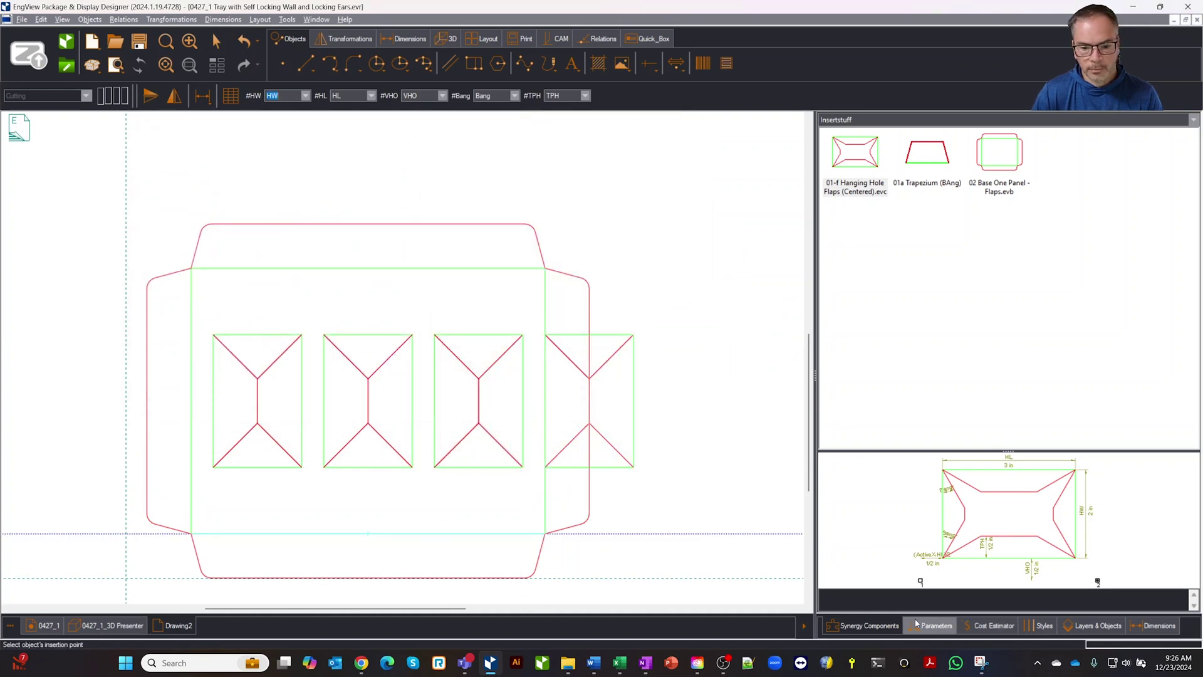
# Preview how parameters VHO and HW drive the row of holes, and show the dimensions of the first hole
pyautogui.click(940, 624)
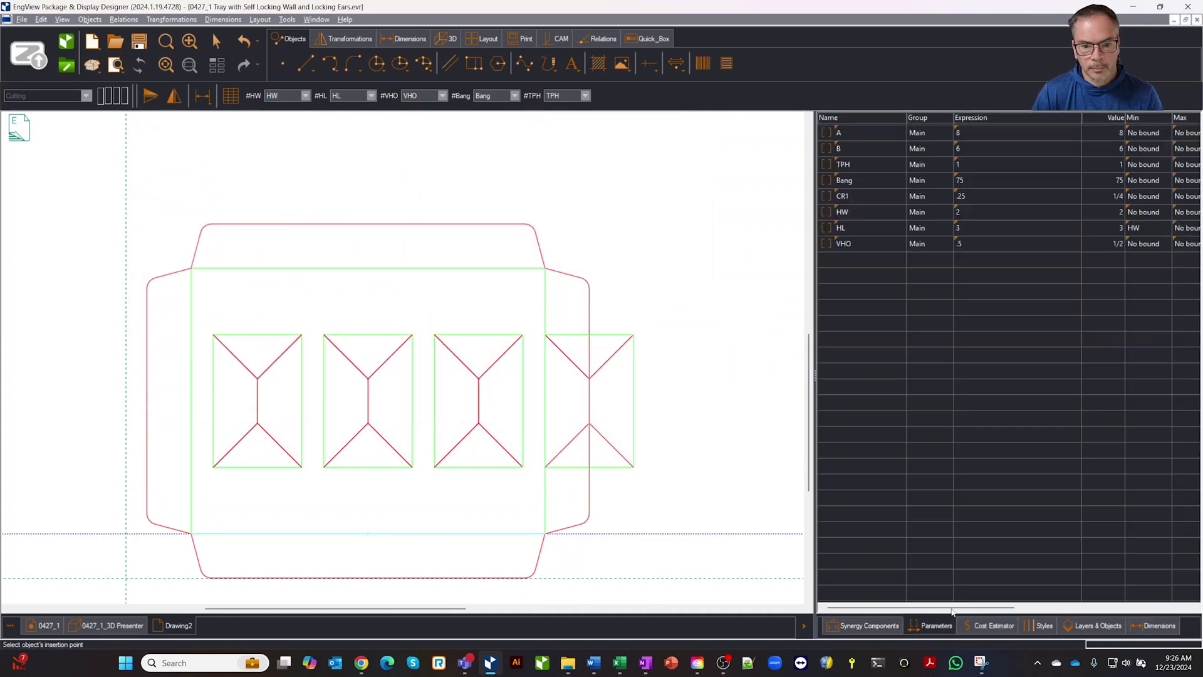
pyautogui.click(866, 244)
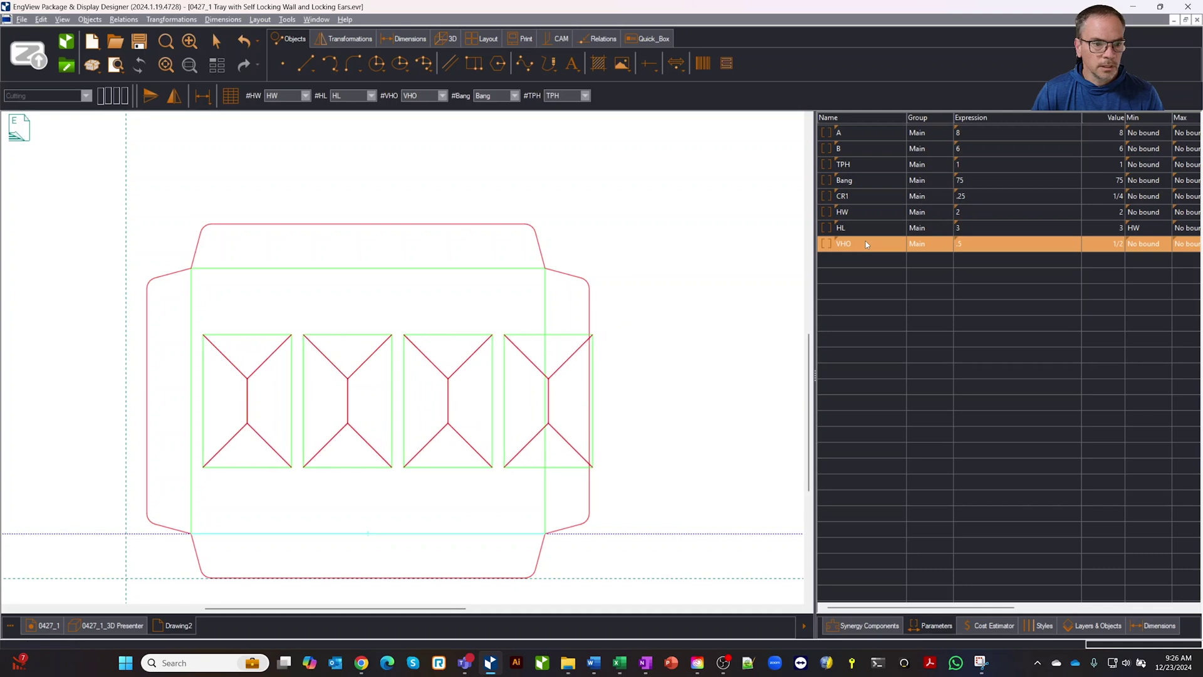
pyautogui.click(859, 208)
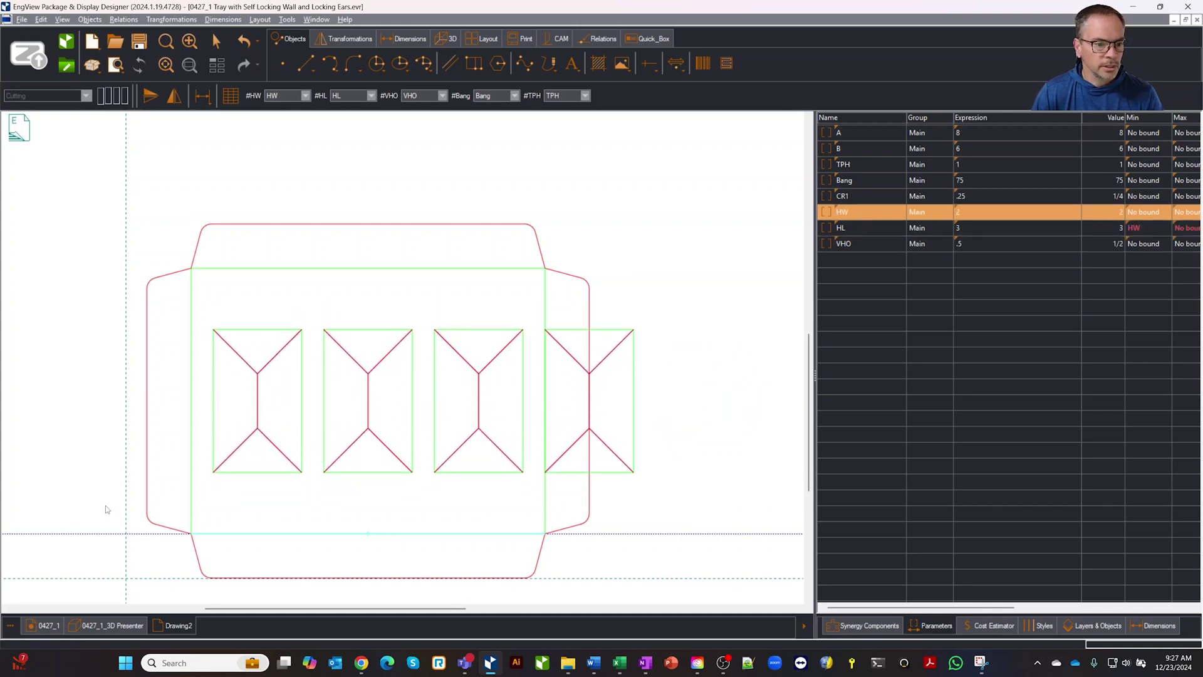
pyautogui.press('Escape')
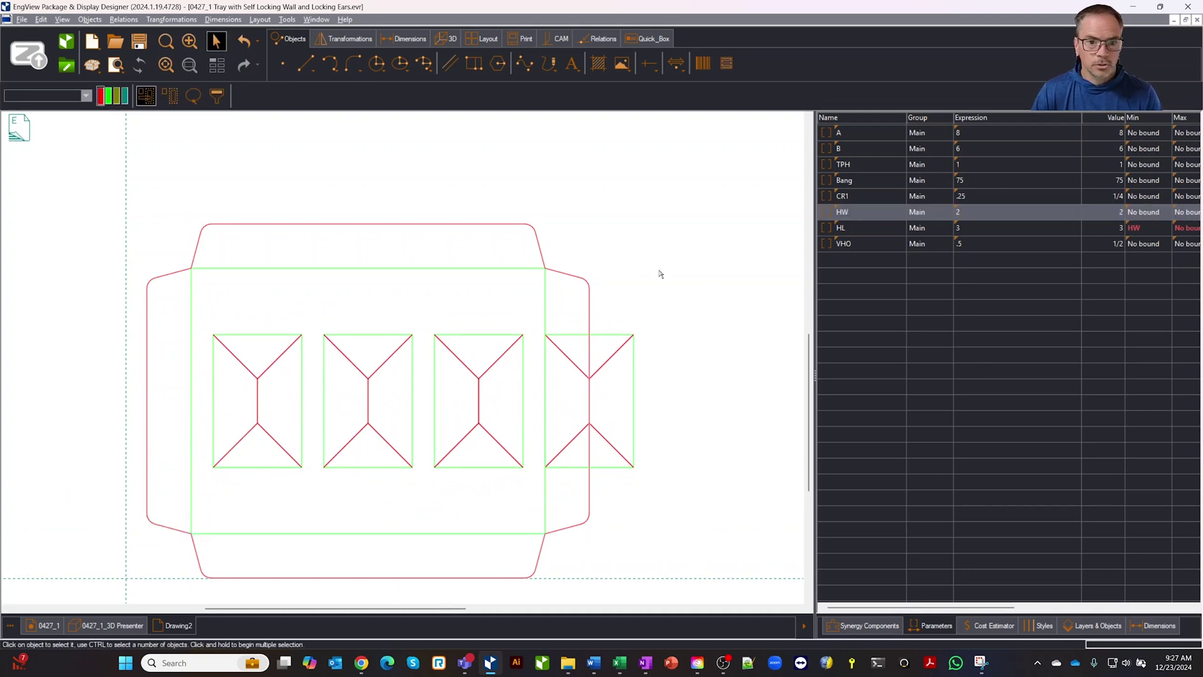
pyautogui.click(302, 446)
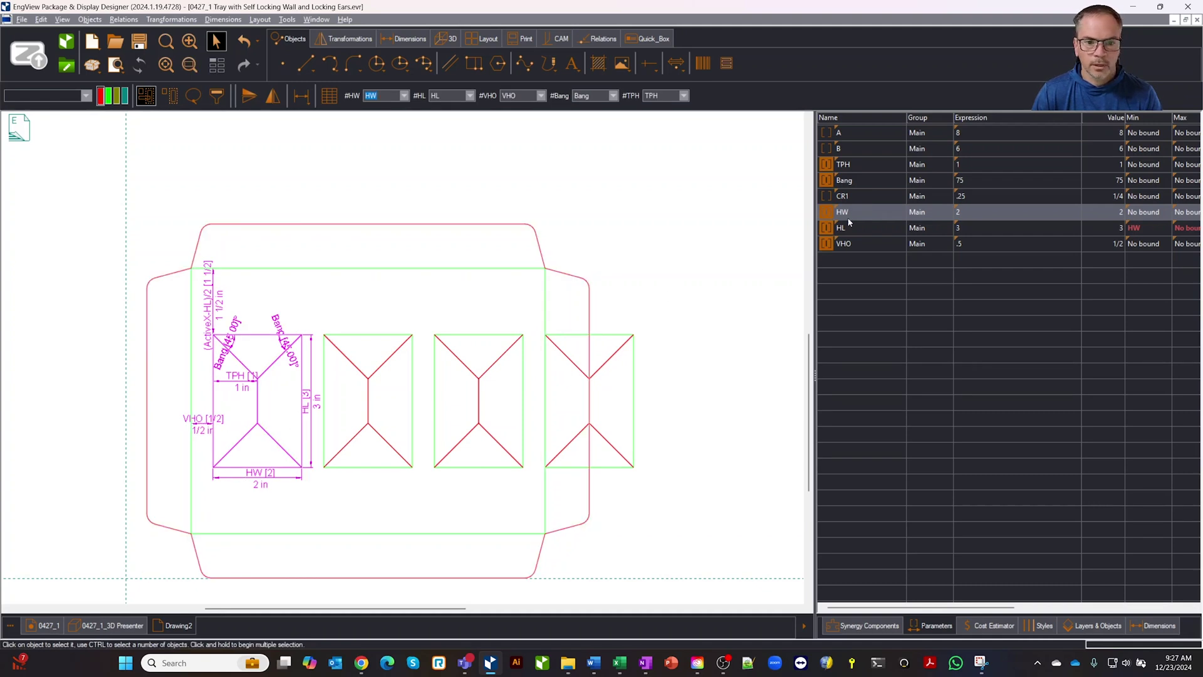
# Move parameters A and B together to the end of the parameter list, below VHO
pyautogui.click(849, 129)
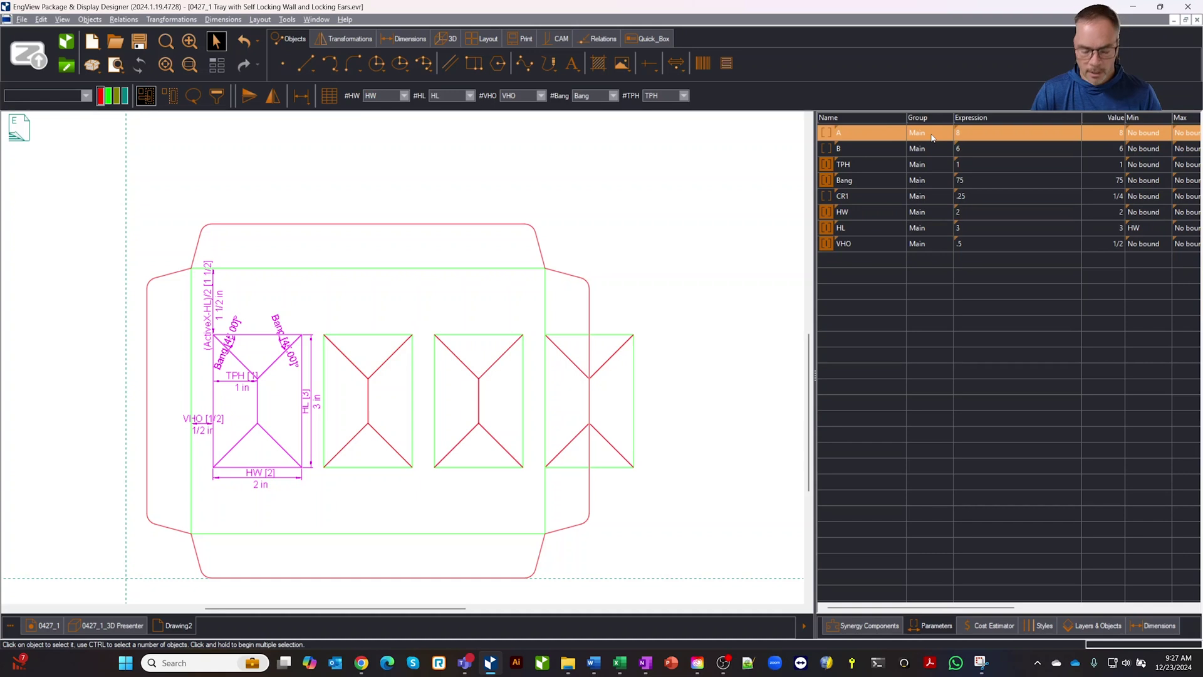
pyautogui.hotkey('shift', 'Down')
pyautogui.hotkey('alt', 'Down')
pyautogui.hotkey('alt', 'Down')
pyautogui.hotkey('alt', 'Down')
pyautogui.hotkey('alt', 'Down')
pyautogui.hotkey('alt', 'Down')
pyautogui.hotkey('alt', 'Down')
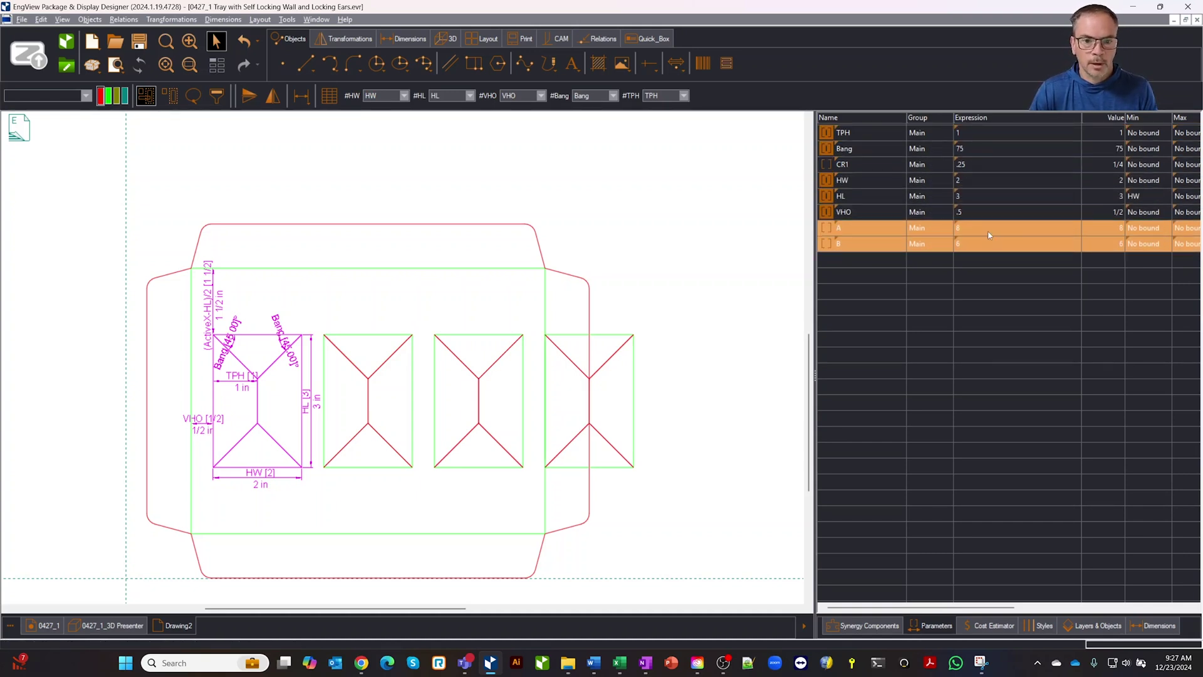
# Set the expression of parameter A to VHO+5+HW*4
pyautogui.click(988, 235)
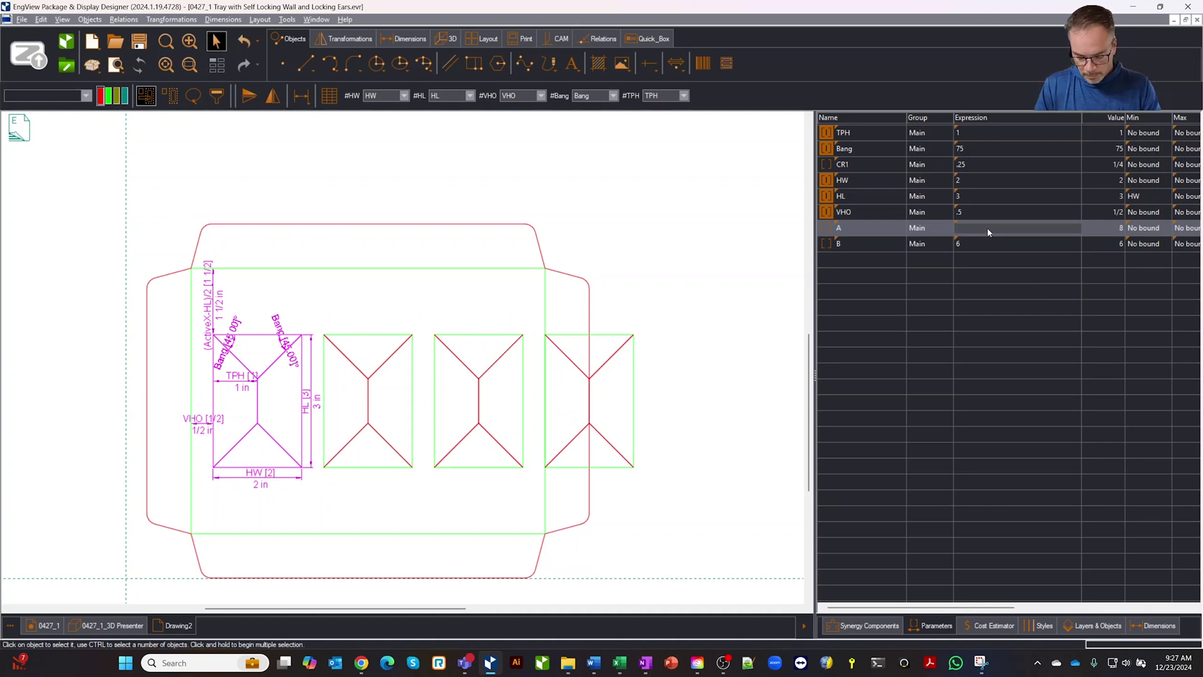
pyautogui.write('VHO')
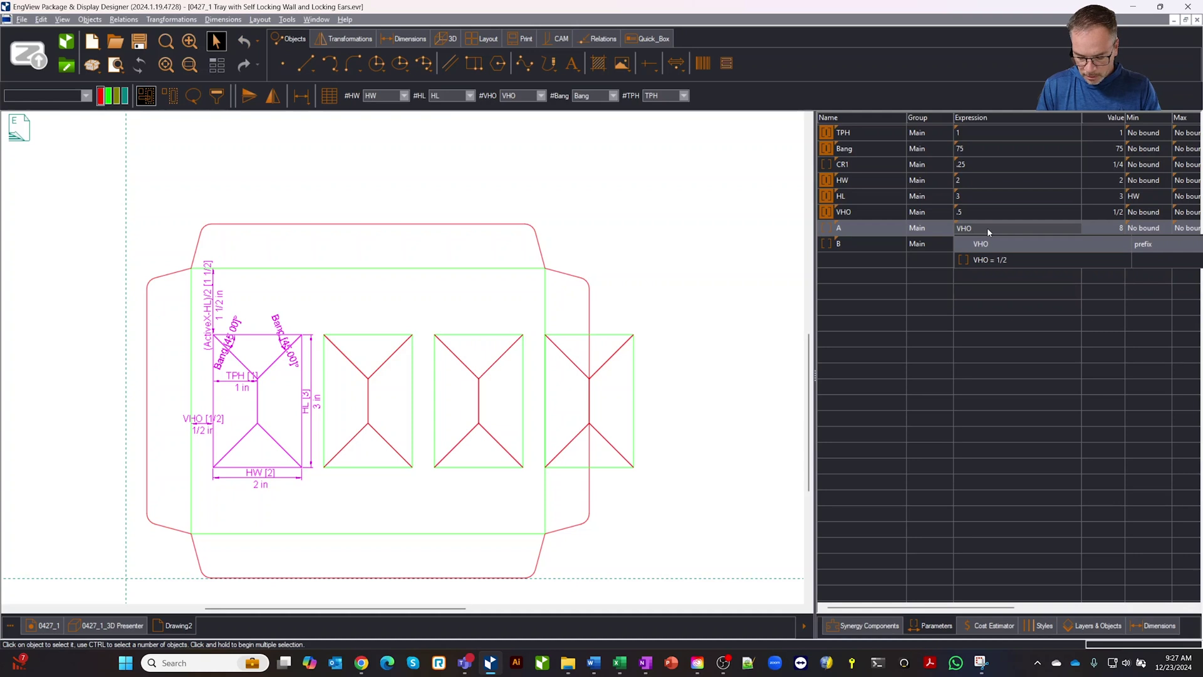
pyautogui.write('+5+')
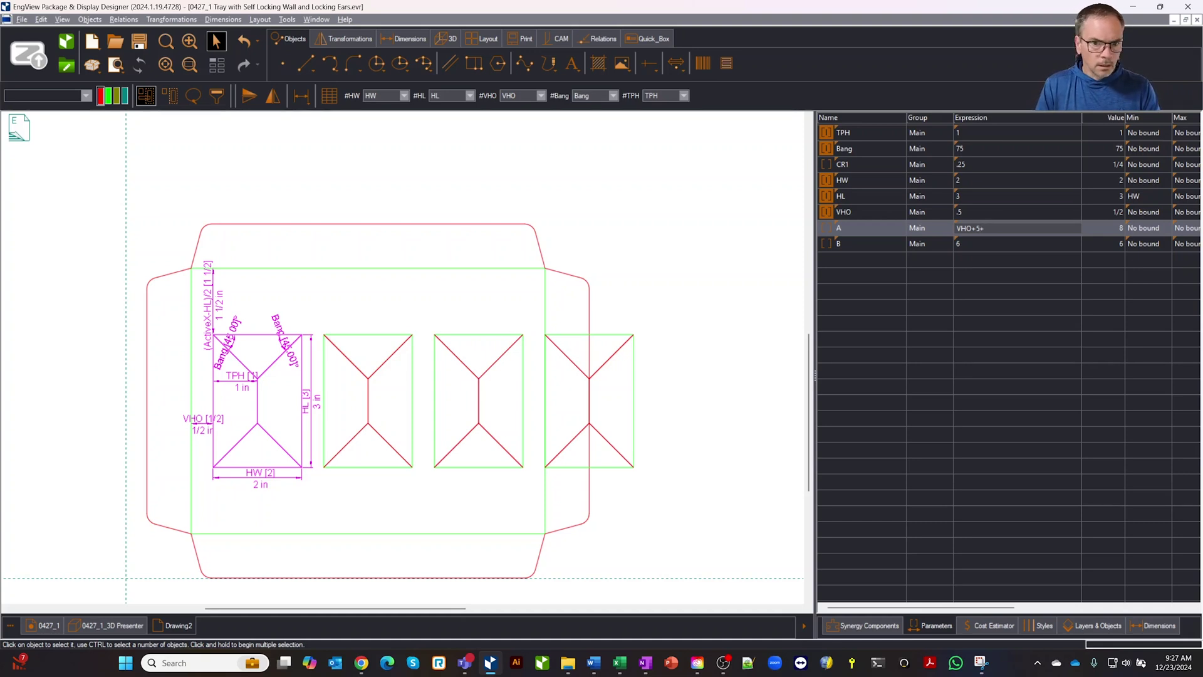
pyautogui.write('HW')
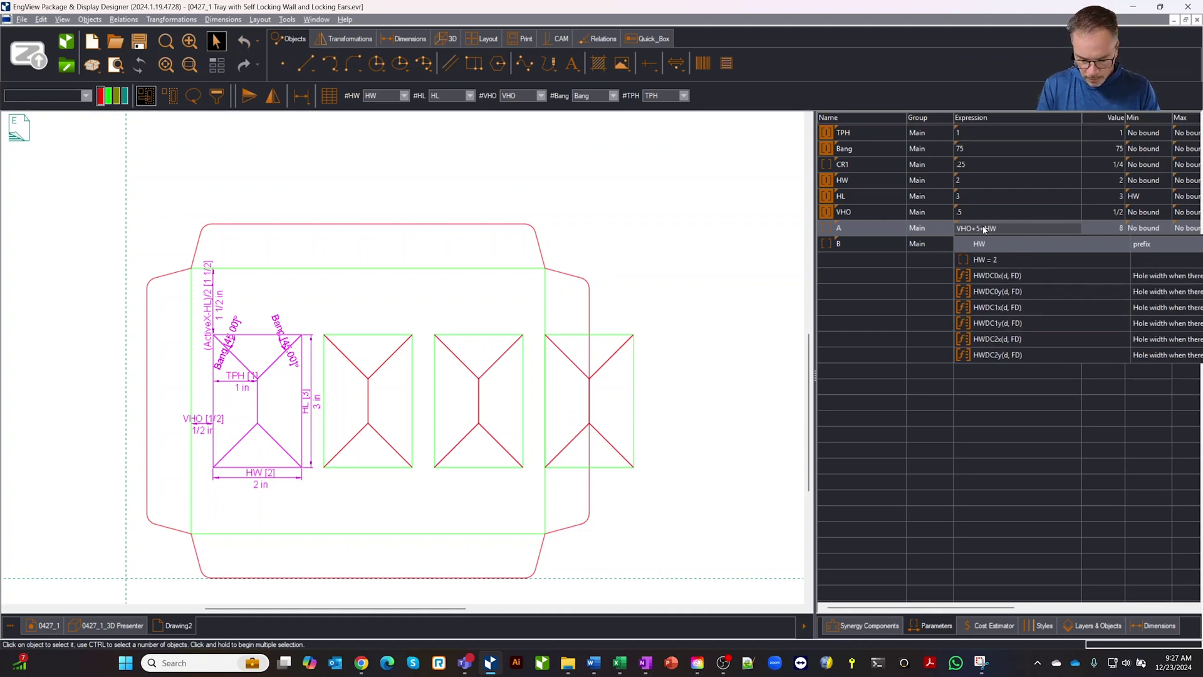
pyautogui.write('*')
pyautogui.press('Return')
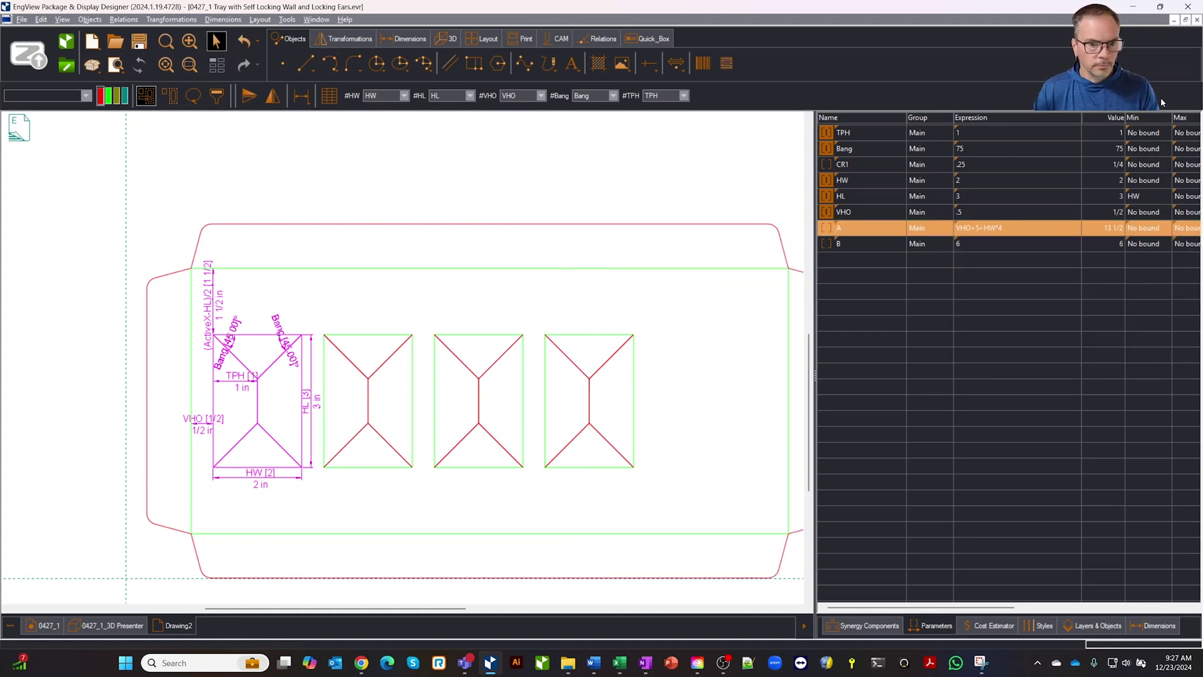
# Correct parameter A's expression to VHO*5+HW*4 and preview the panel length while varying HW
pyautogui.click(988, 244)
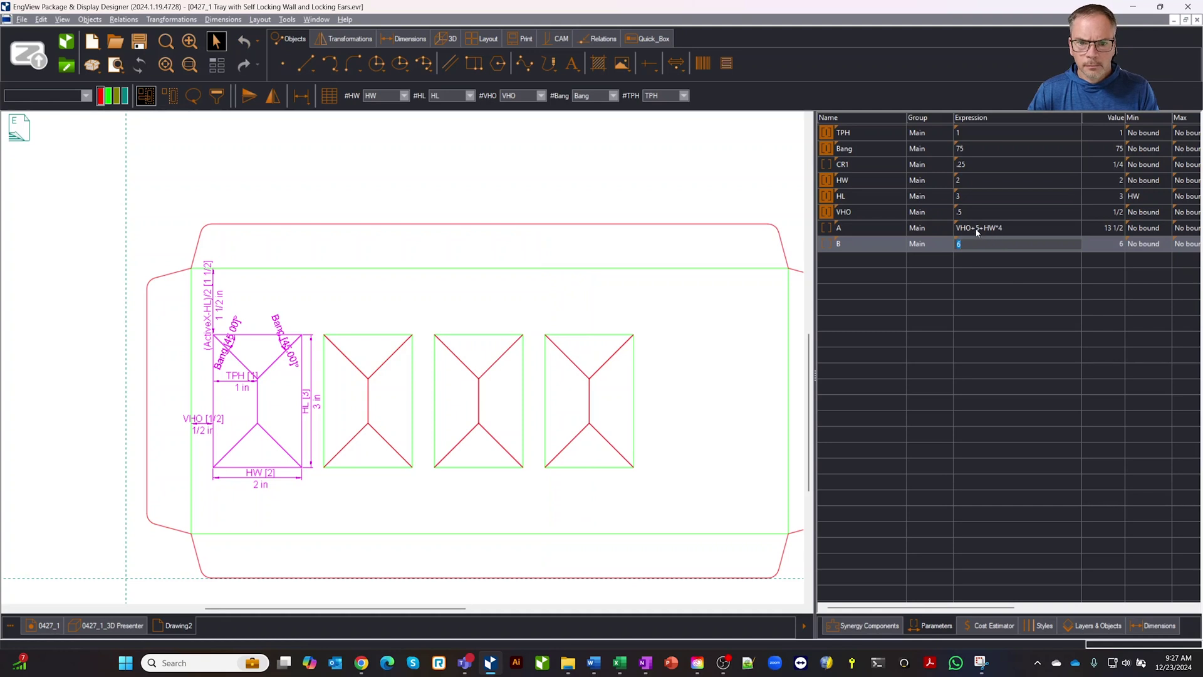
pyautogui.click(977, 230)
pyautogui.click(977, 228)
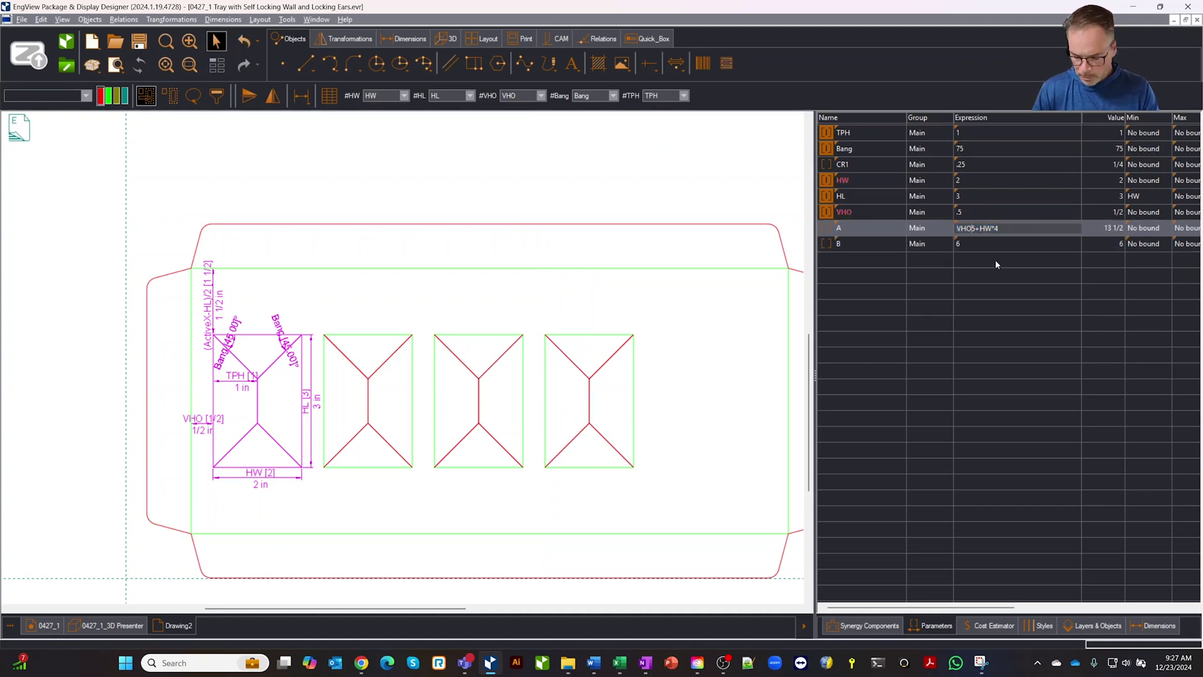
pyautogui.write('*')
pyautogui.press('Return')
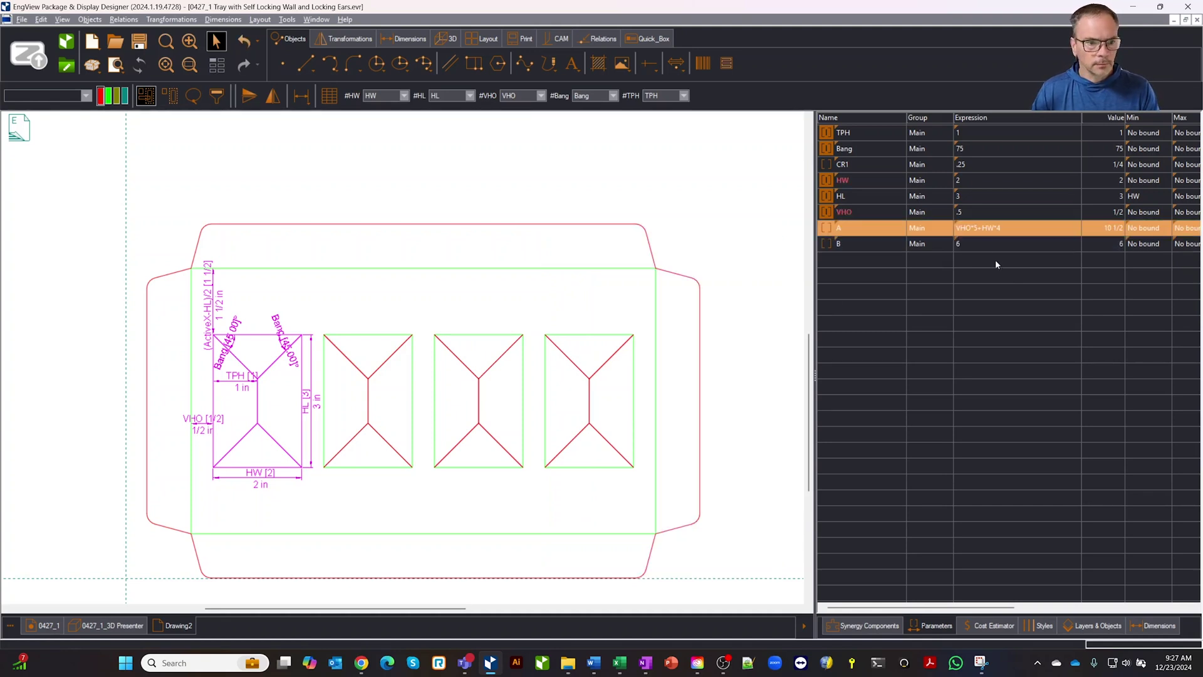
pyautogui.click(844, 181)
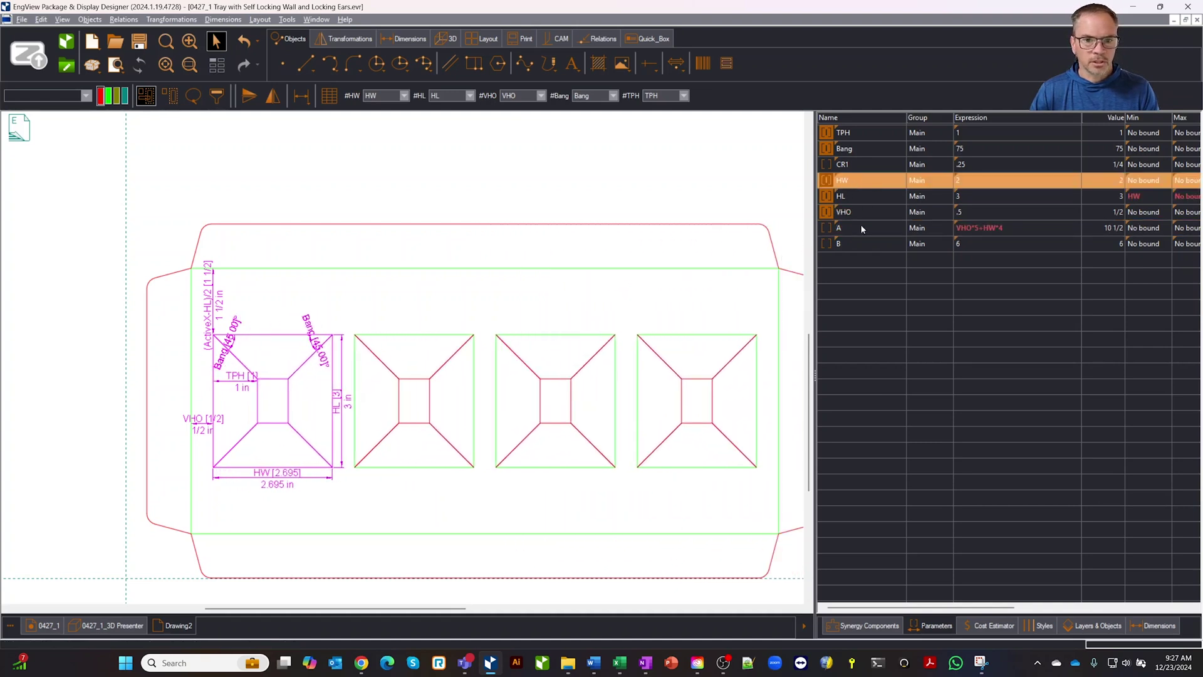
# Set the expression of parameter B to VHO*2+HL
pyautogui.click(998, 244)
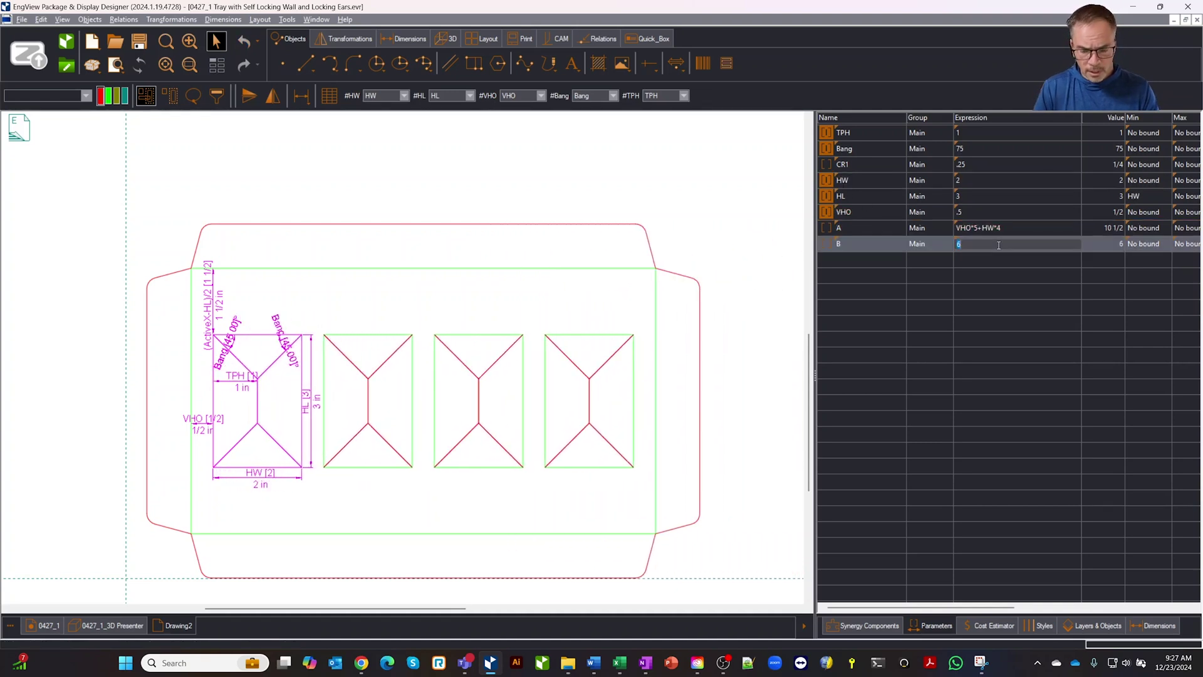
pyautogui.write('H')
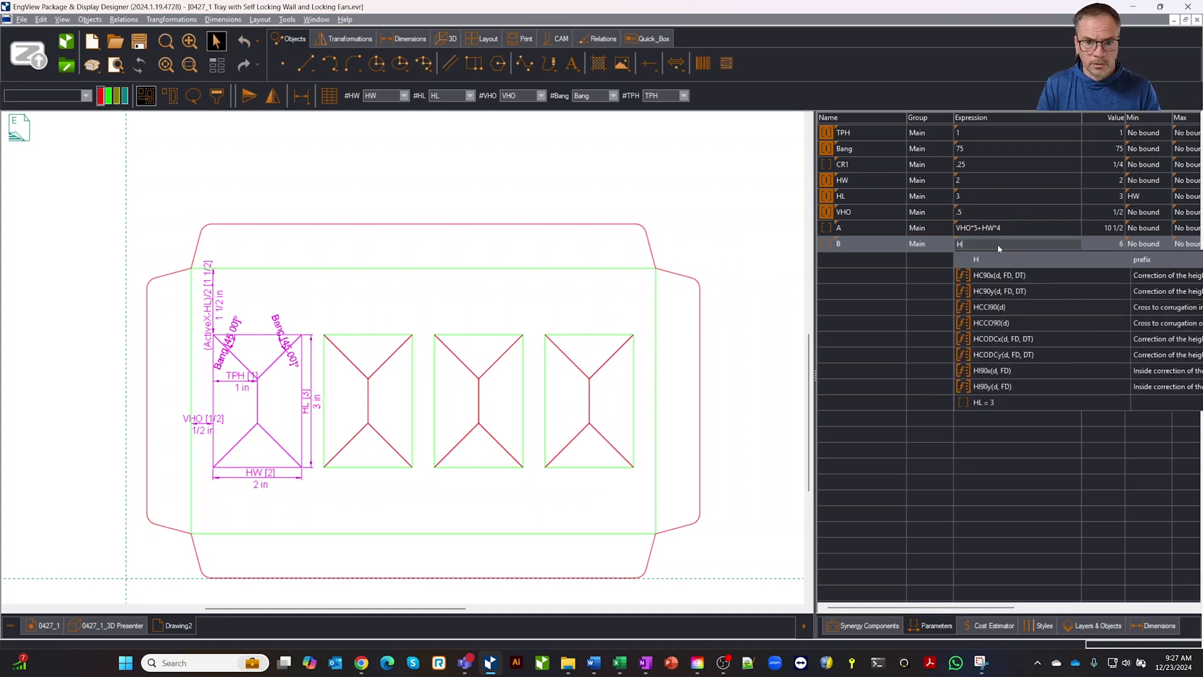
pyautogui.press('BackSpace')
pyautogui.write('VHO')
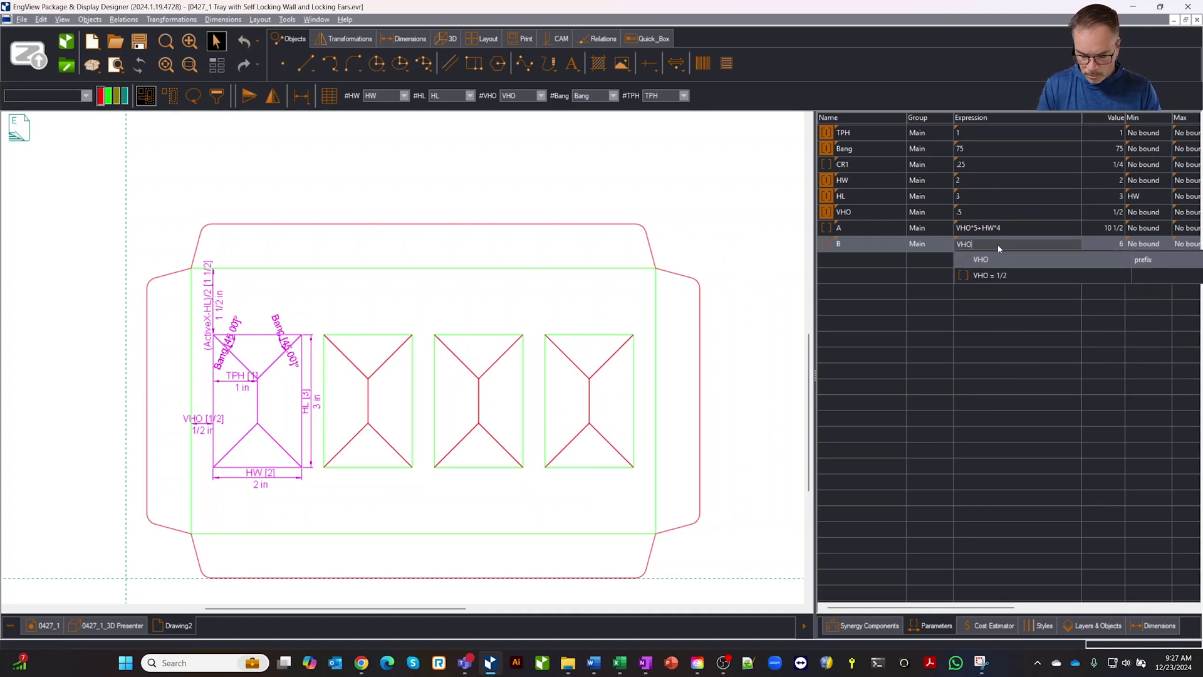
pyautogui.write('*')
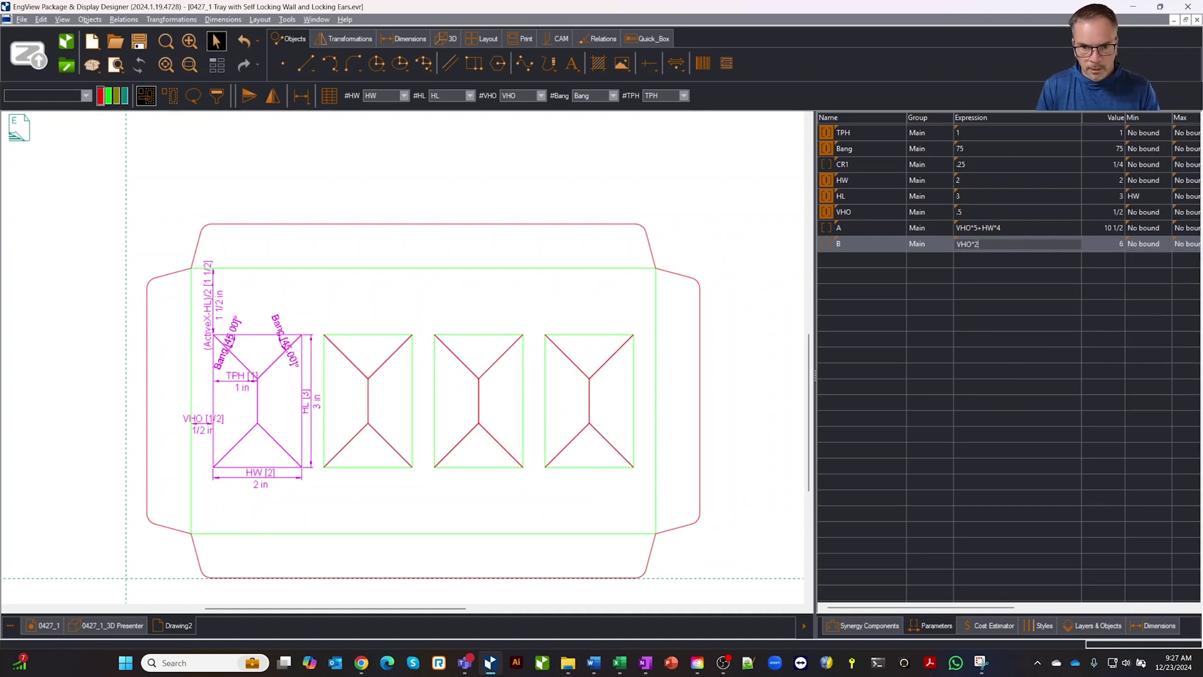
pyautogui.write('2+HL')
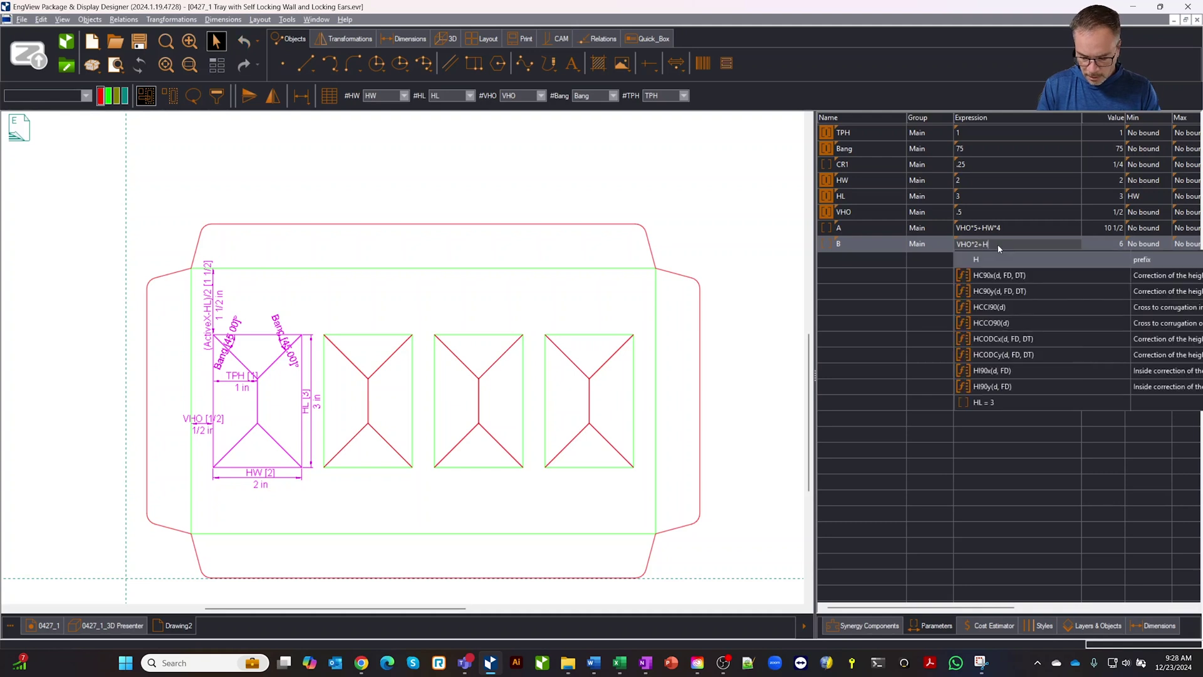
pyautogui.press('Return')
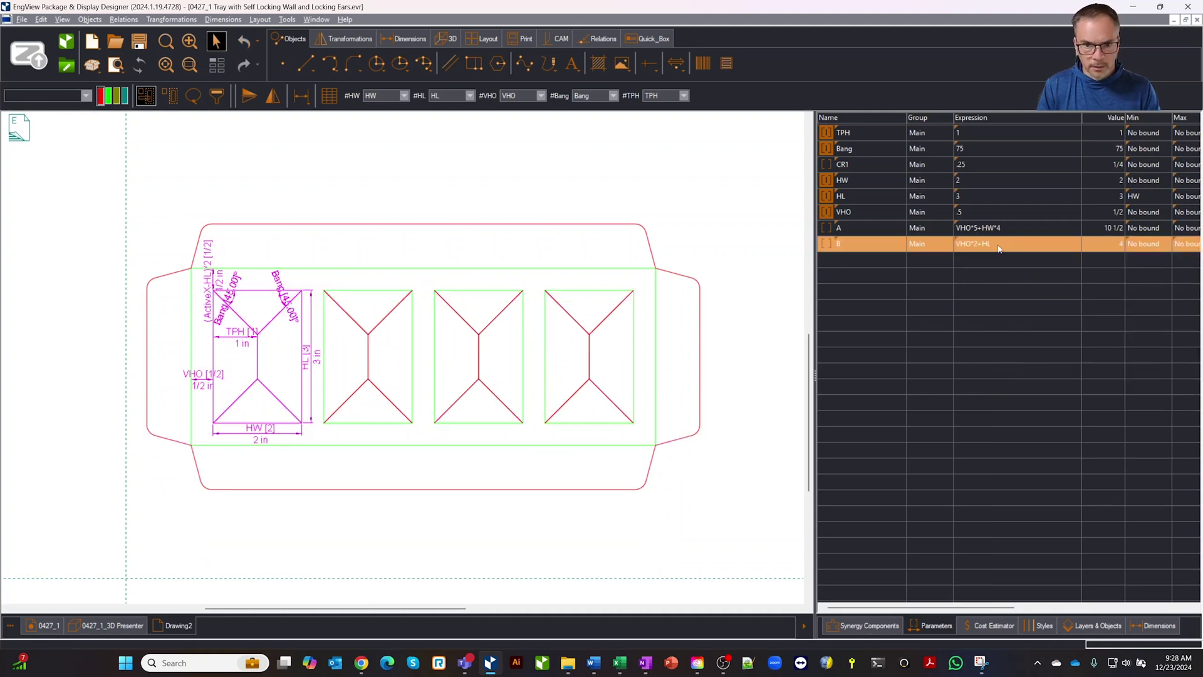
# Make parameters HW, HL, VHO, A and B global
pyautogui.click(851, 195)
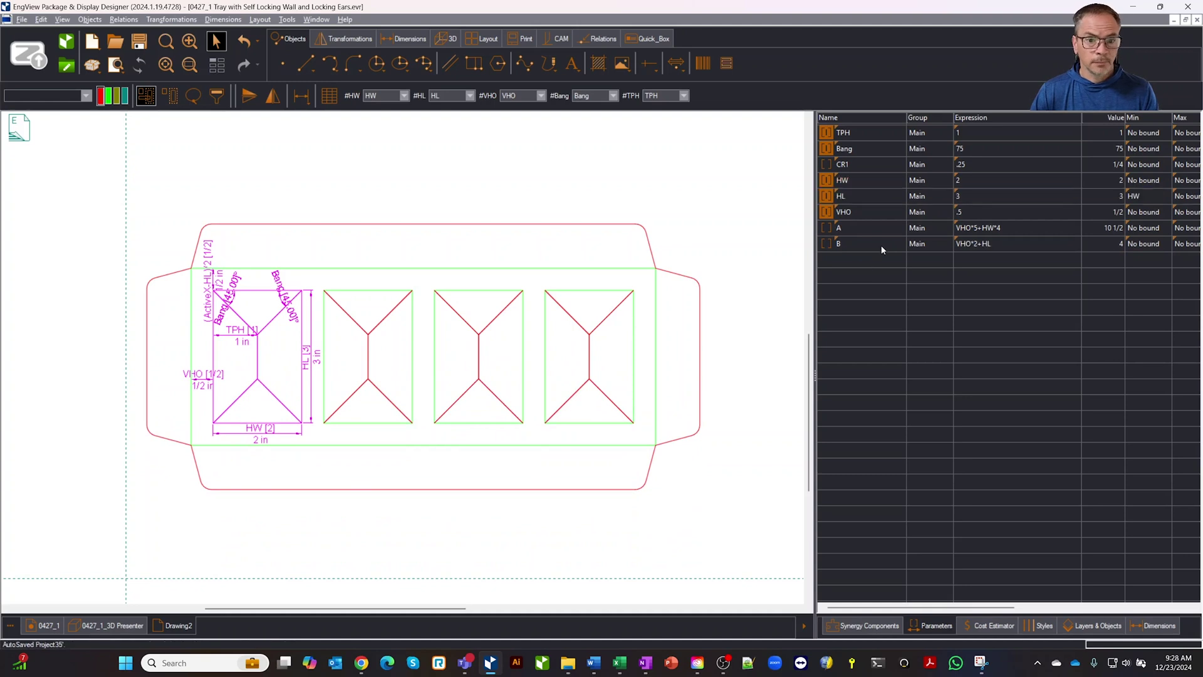
pyautogui.click(846, 245)
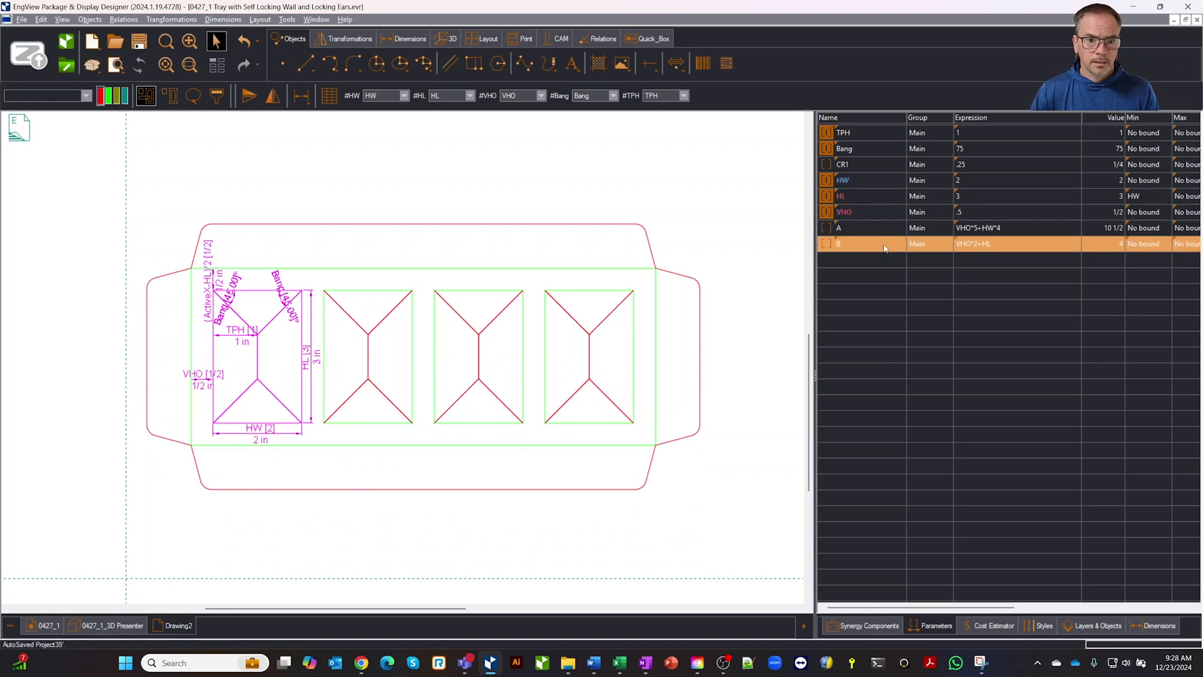
pyautogui.keyDown('shift'); pyautogui.click(874, 181); pyautogui.keyUp('shift')
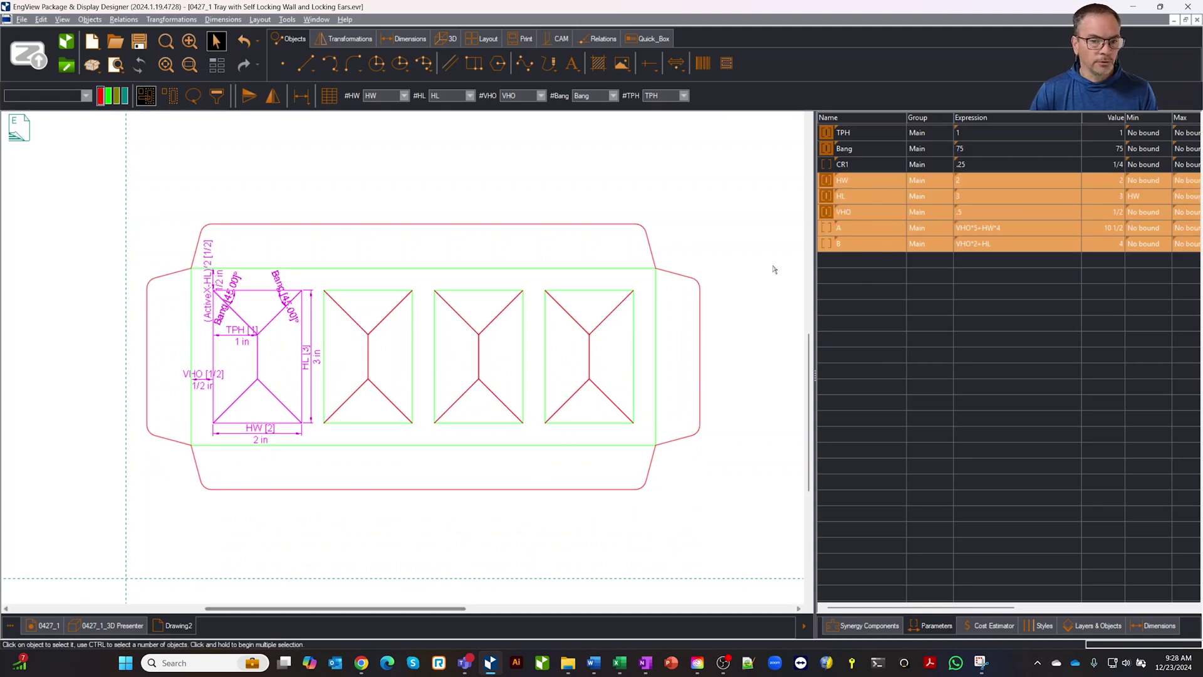
pyautogui.rightClick(879, 205)
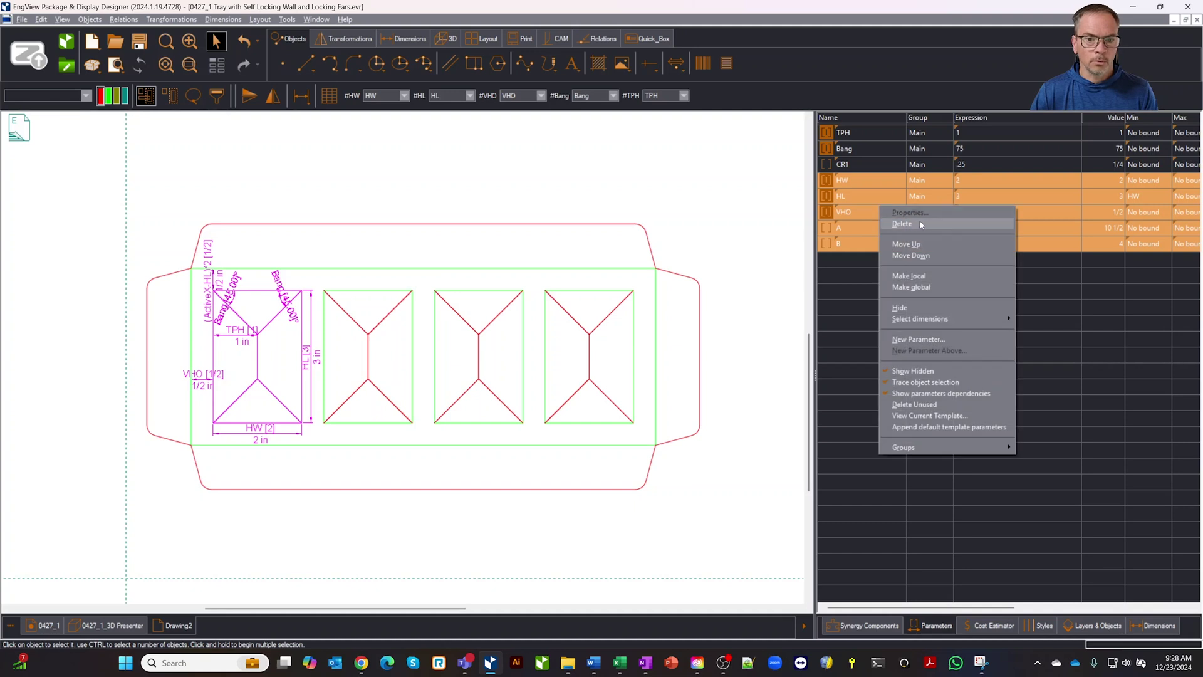
pyautogui.click(936, 285)
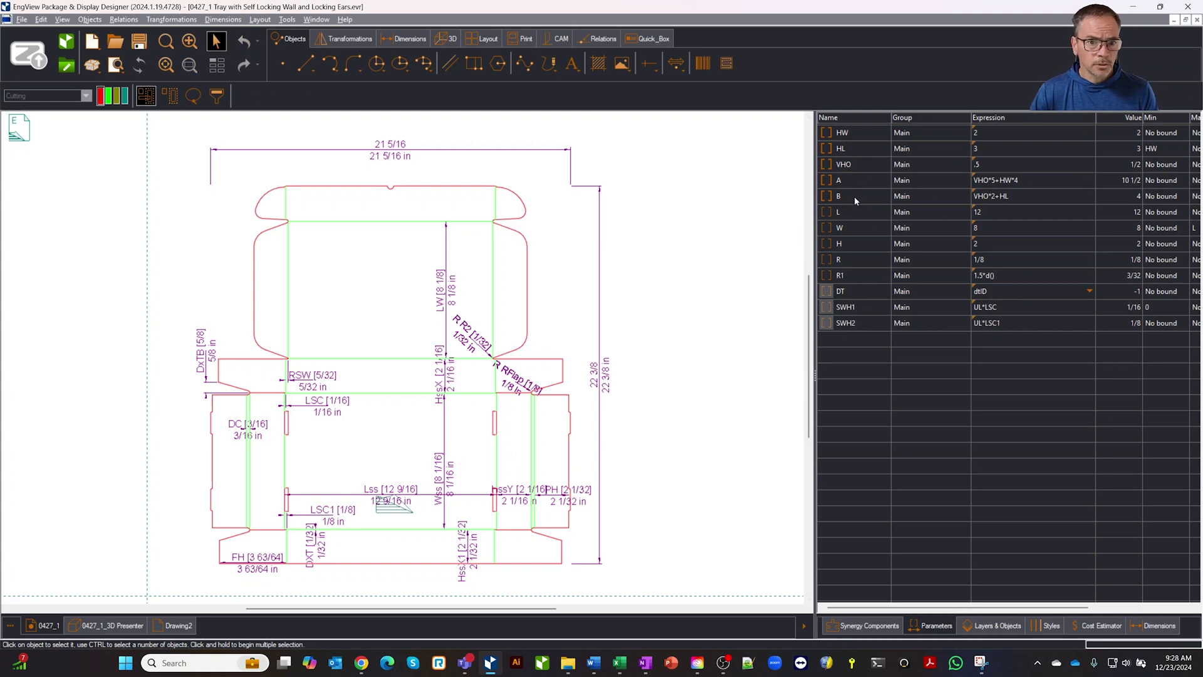
# In the 0427_1 tray drawing, set the expression of length parameter L to A+d()*2
pyautogui.click(847, 210)
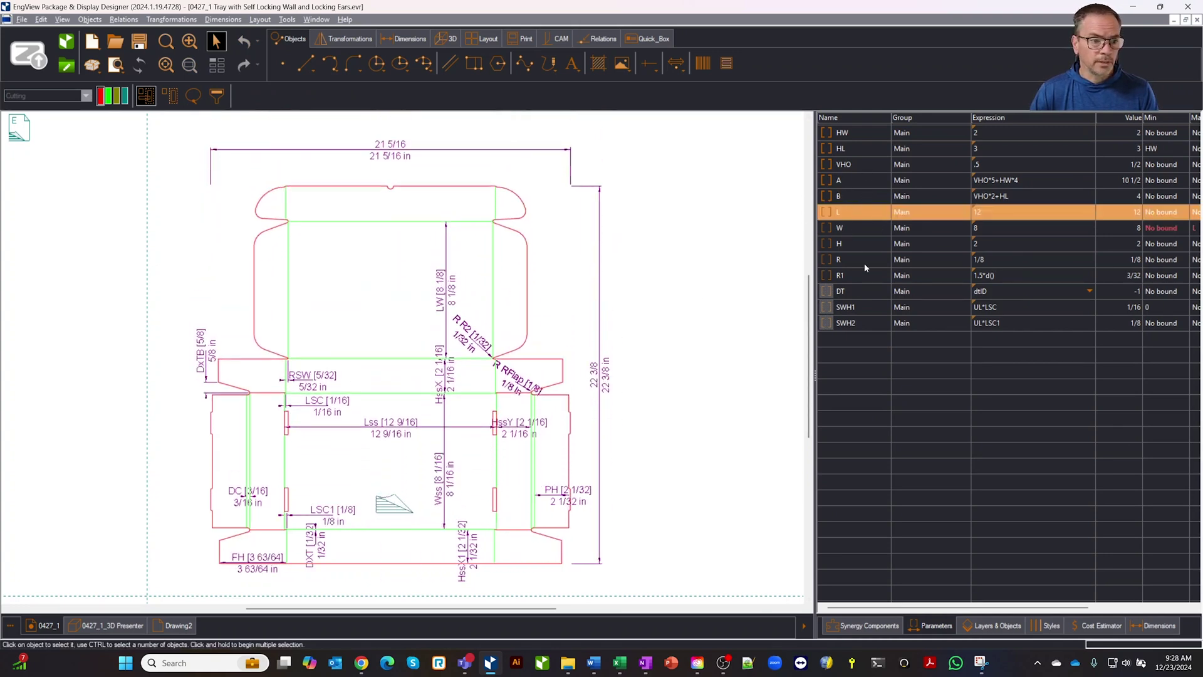
pyautogui.click(850, 227)
pyautogui.doubleClick(1010, 213)
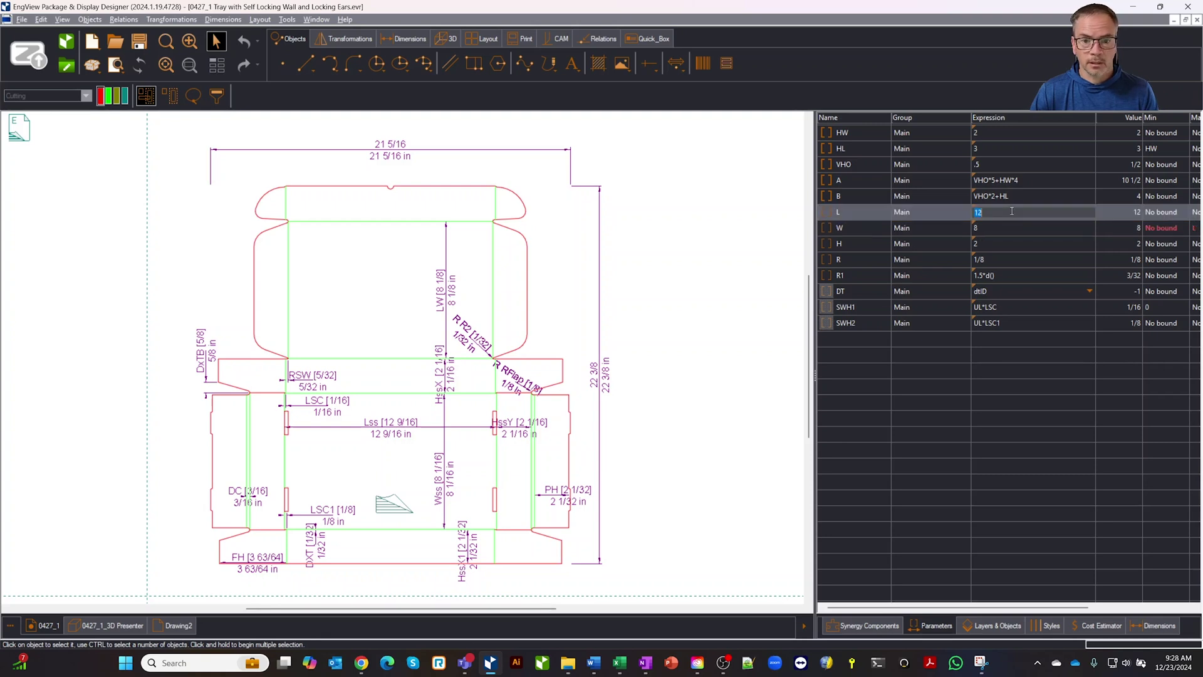
pyautogui.press('BackSpace')
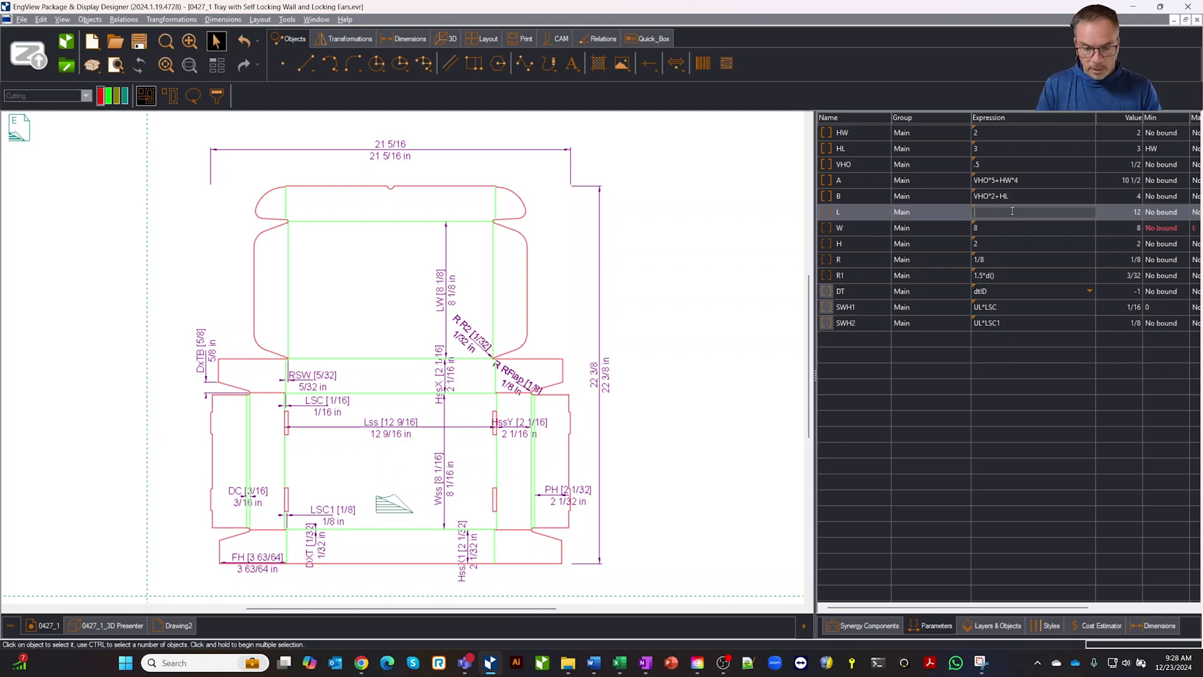
pyautogui.write('A+d()*2')
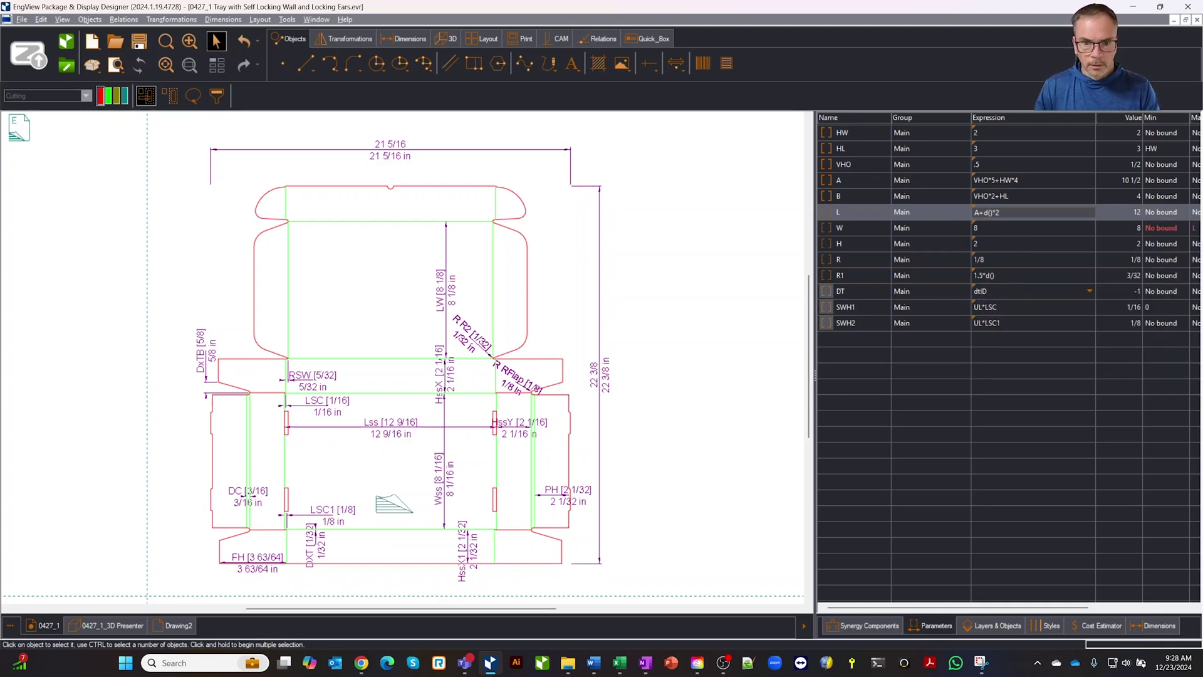
pyautogui.press('Return')
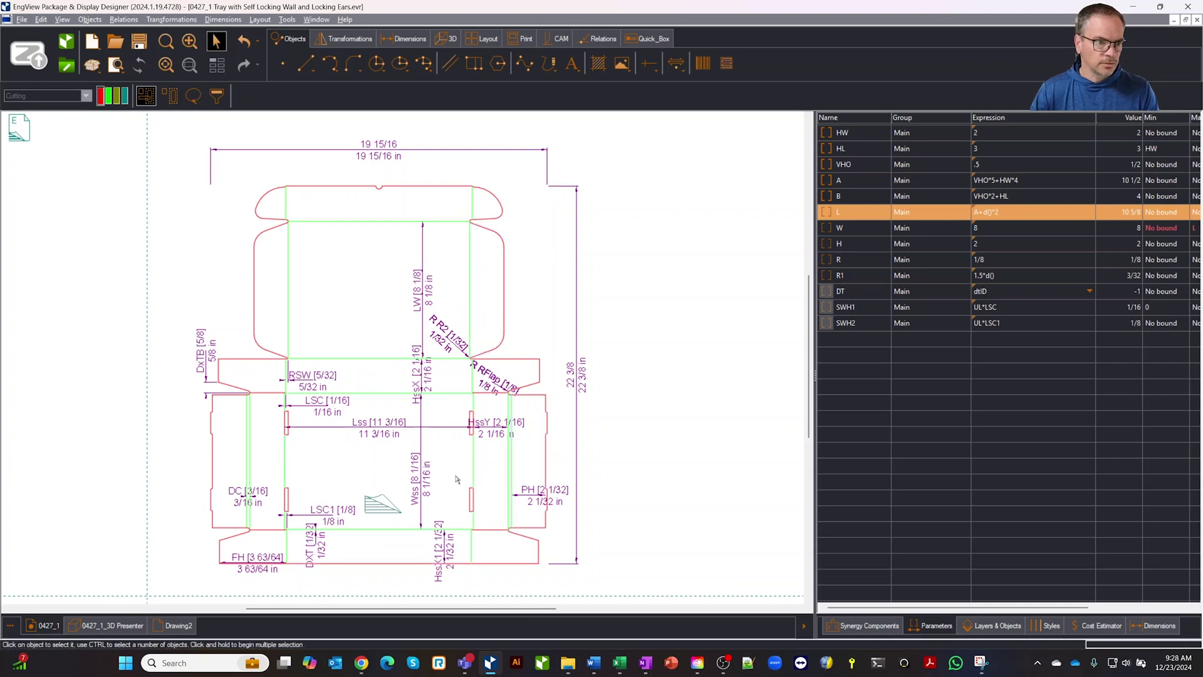
# Set the expression of the tray's width parameter W to B+d()
pyautogui.click(860, 227)
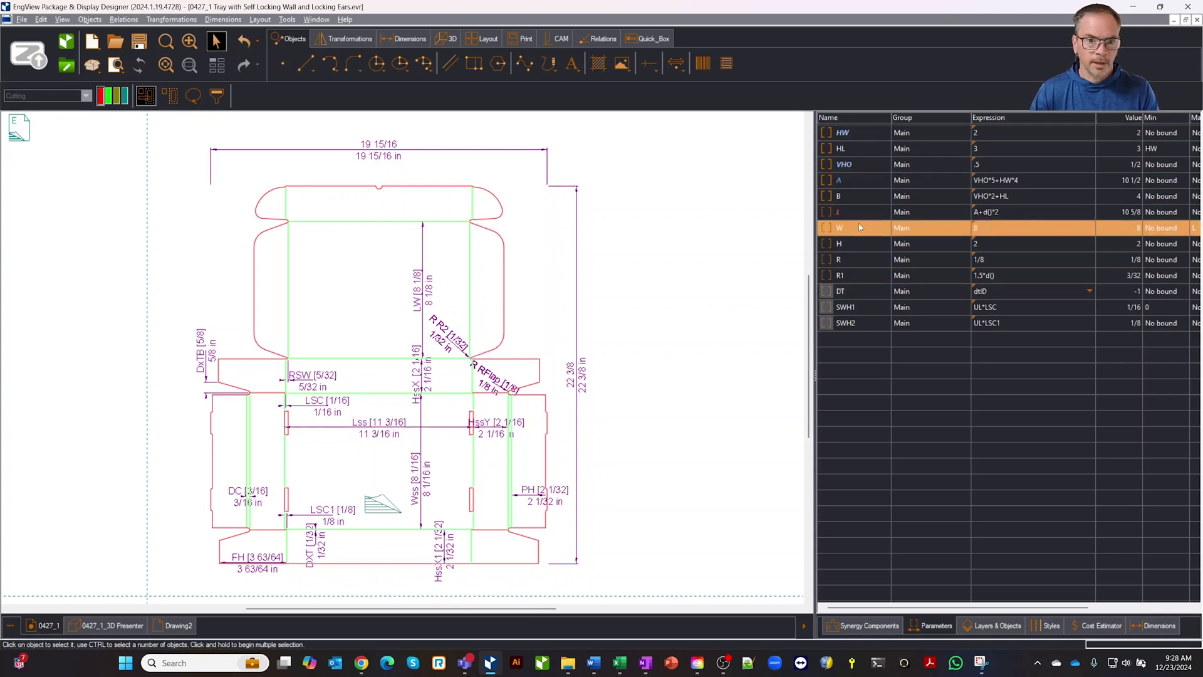
pyautogui.click(992, 234)
pyautogui.press('BackSpace')
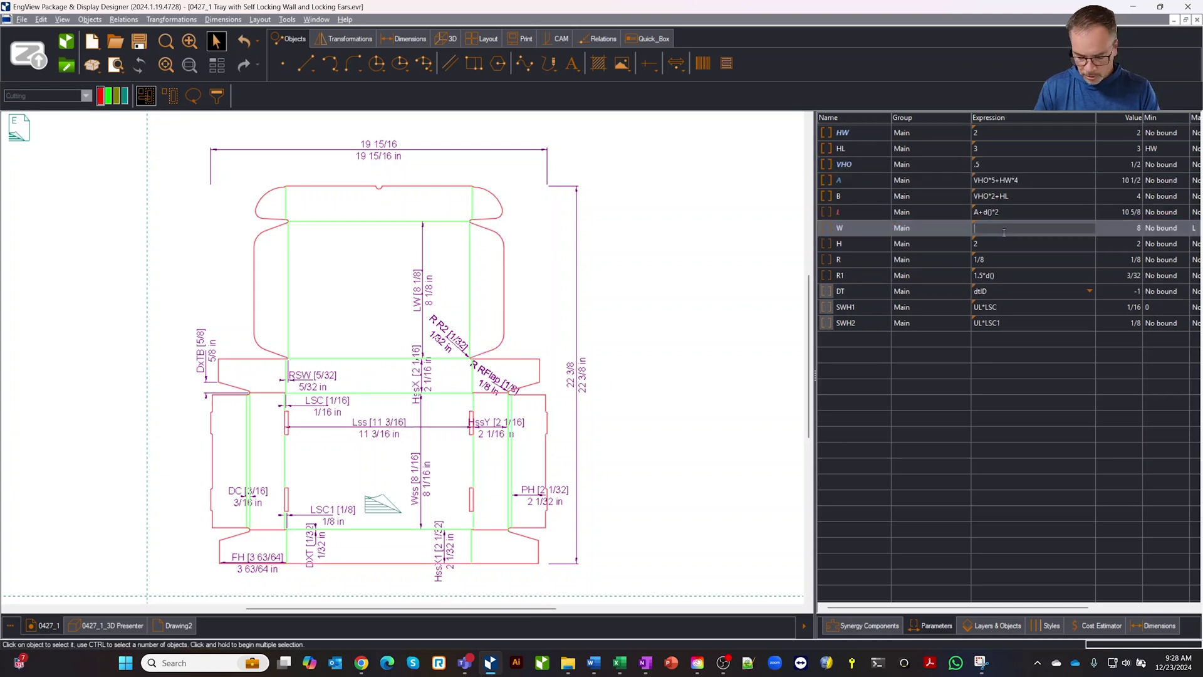
pyautogui.write('B+d(')
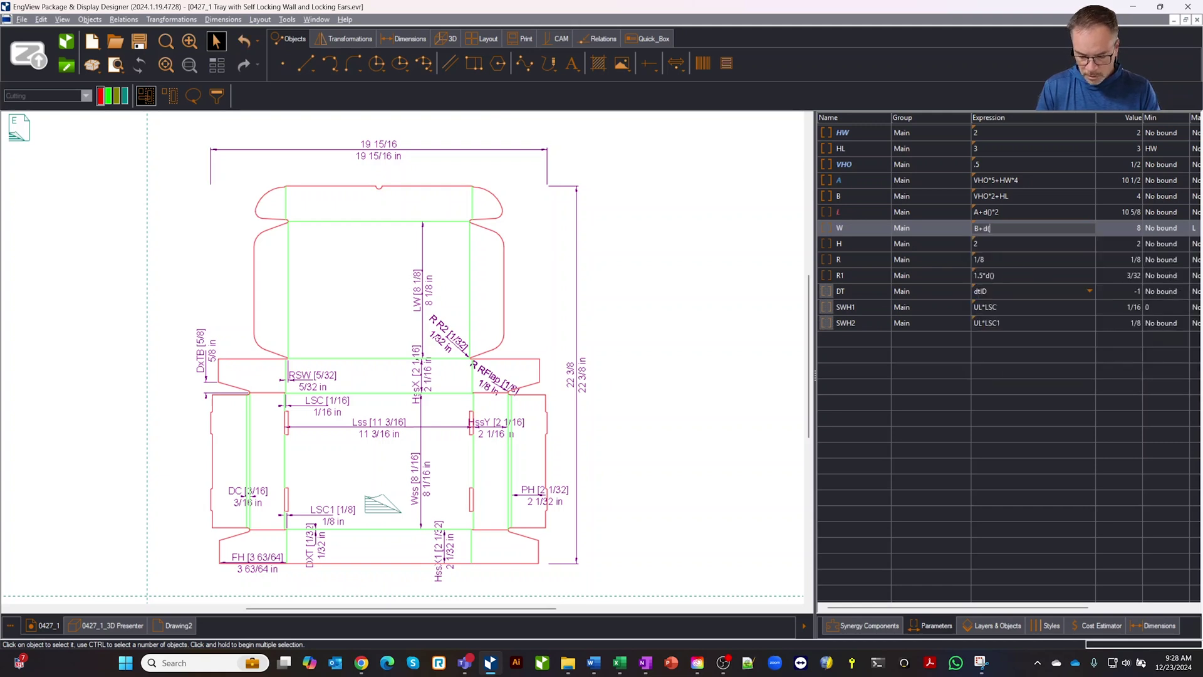
pyautogui.press('Return')
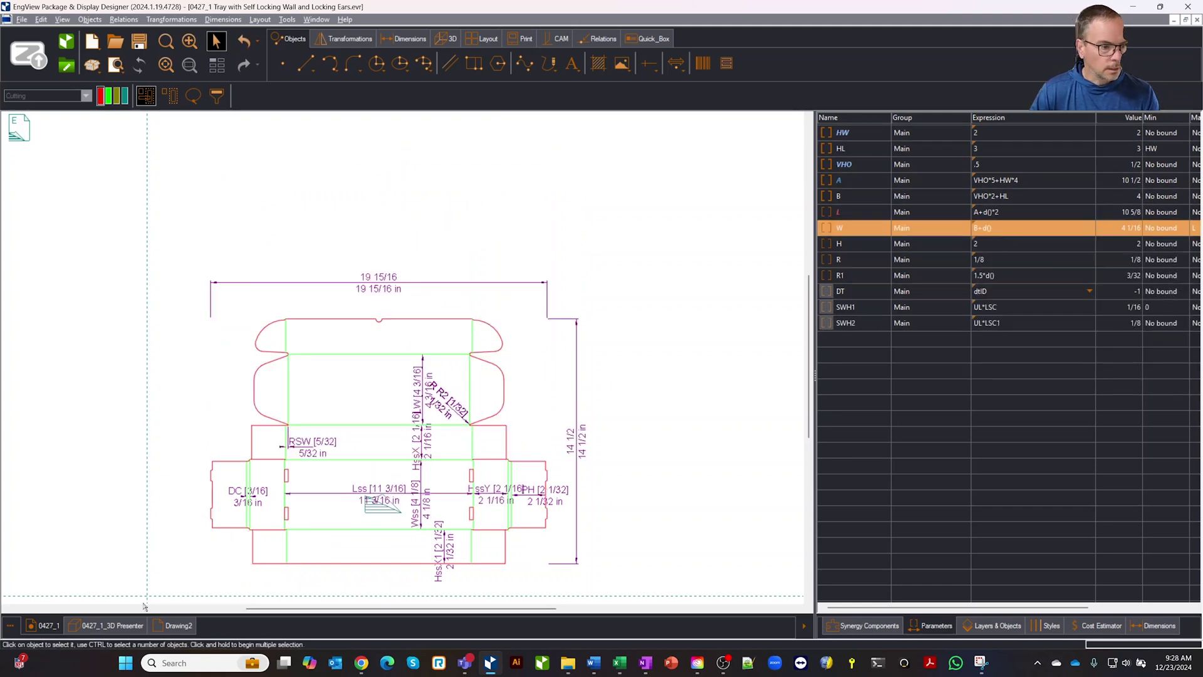
# Generate a 3D model from the four-hole insert in Drawing2
pyautogui.click(107, 626)
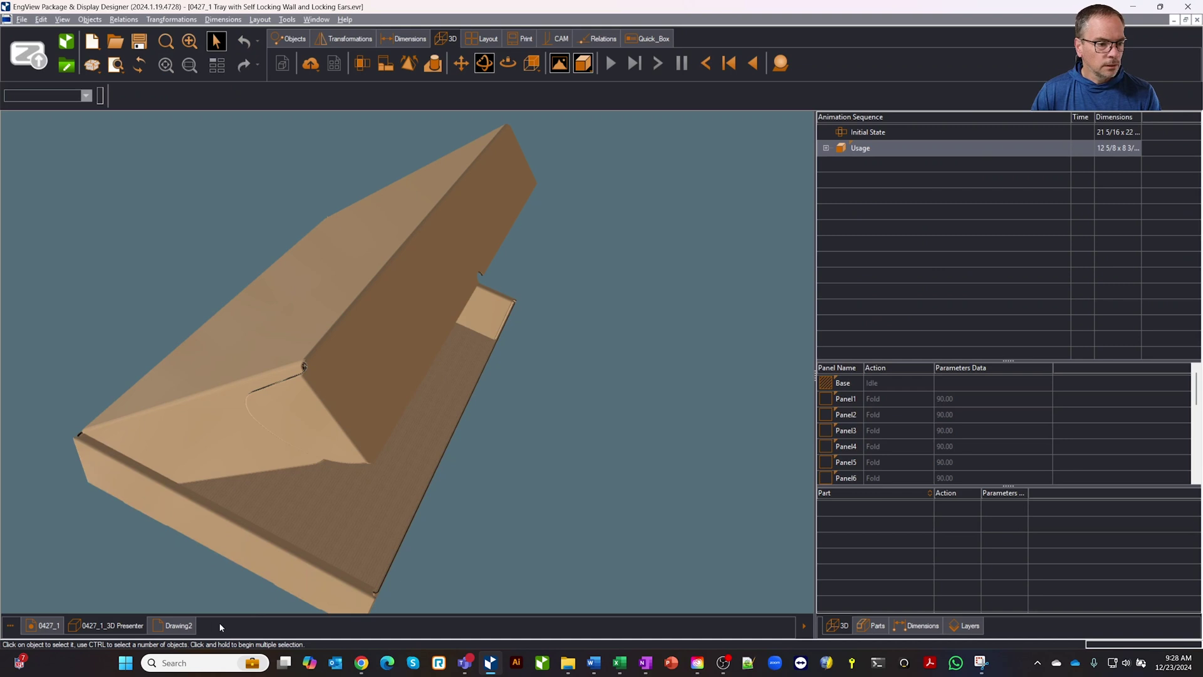
pyautogui.click(177, 626)
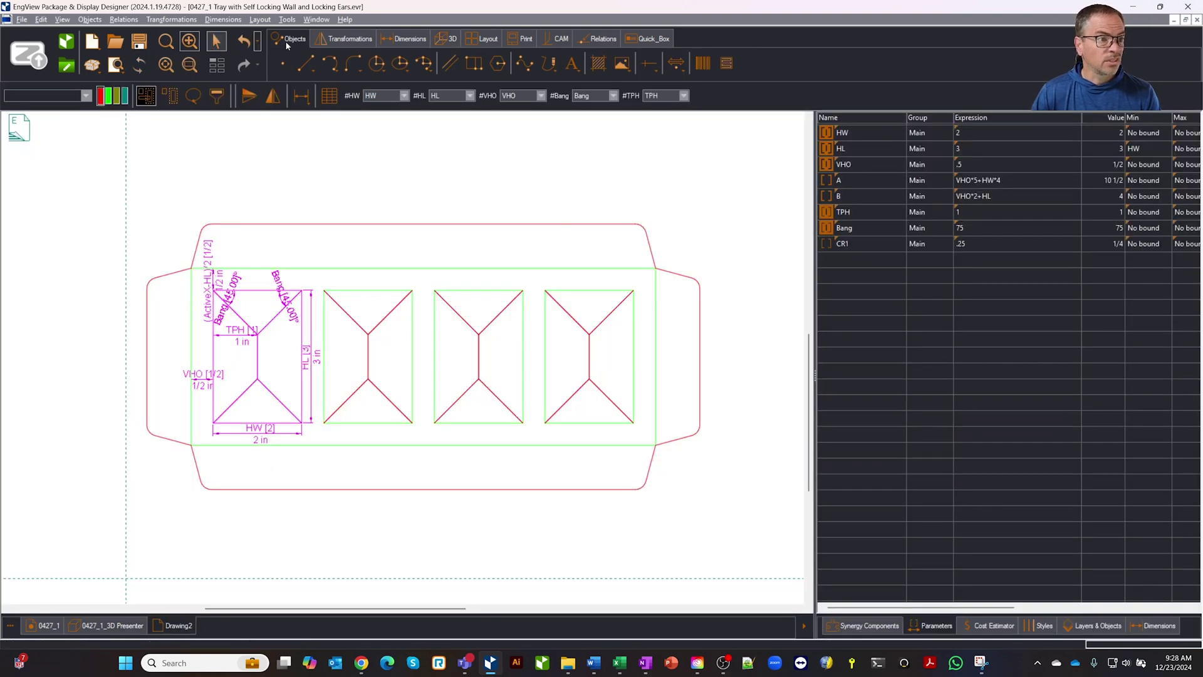
pyautogui.click(449, 39)
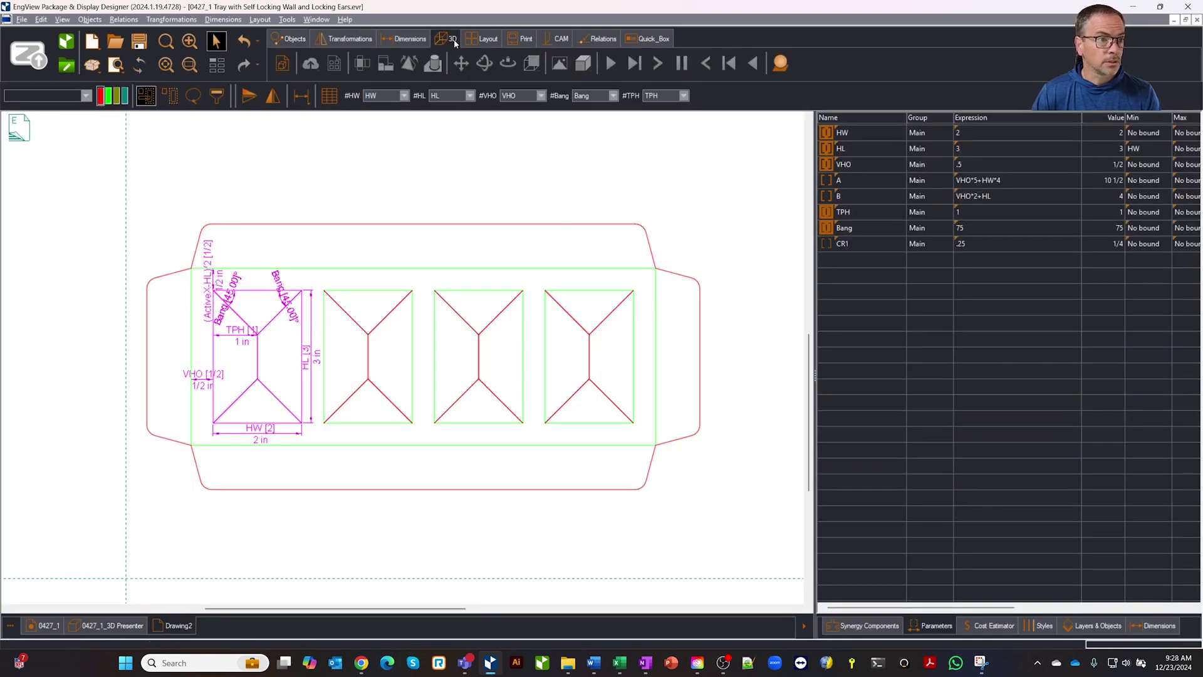
pyautogui.click(282, 64)
pyautogui.click(827, 148)
pyautogui.click(875, 180)
pyautogui.moveTo(755, 325); pyautogui.dragTo(785, 223)
# Show the 0427_1 tray's 3D folding sequence at Step 4 and view the tray interior from above
pyautogui.click(108, 626)
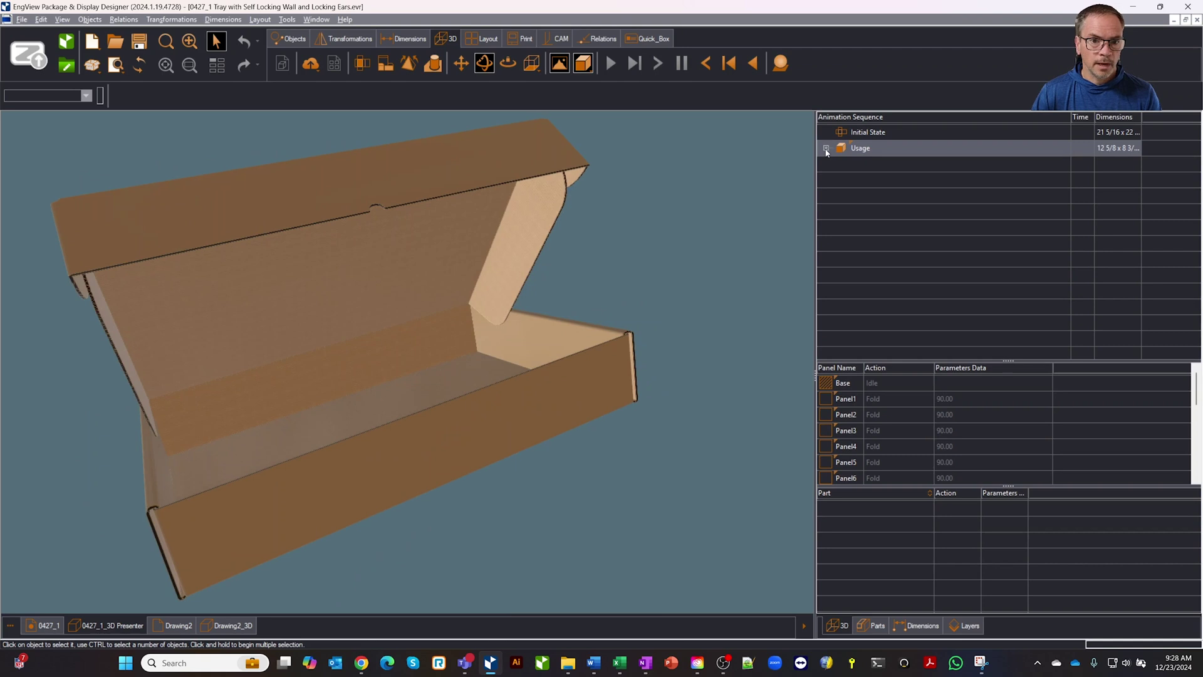
pyautogui.click(827, 148)
pyautogui.click(878, 211)
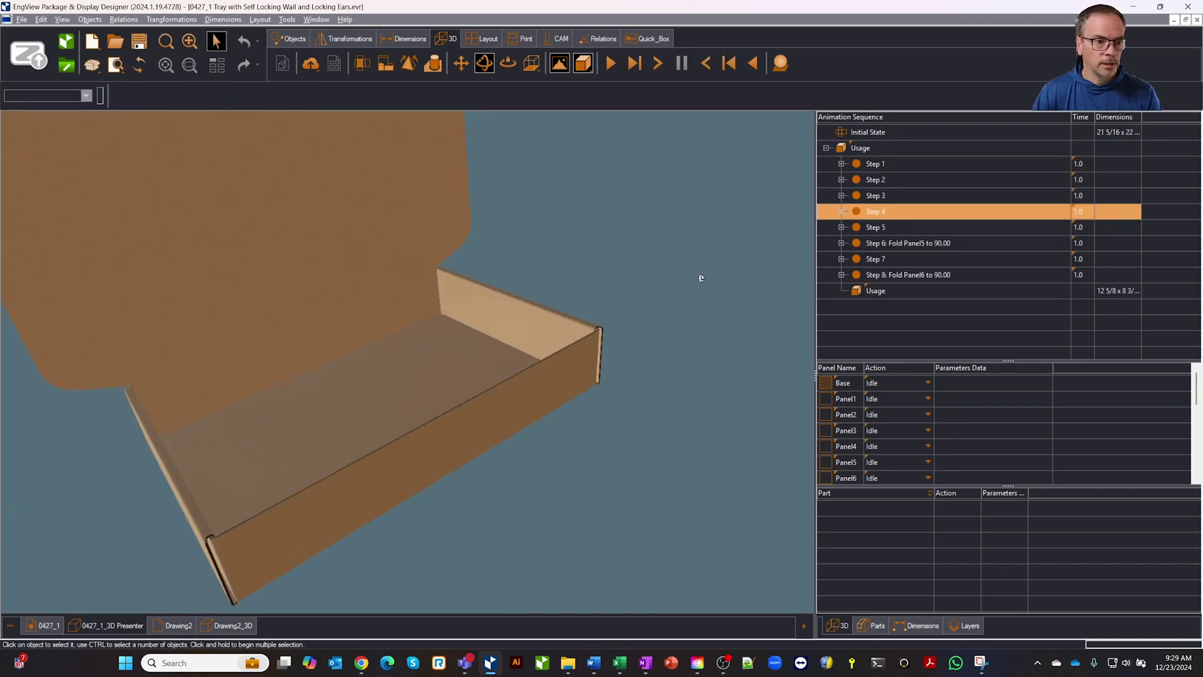
pyautogui.moveTo(701, 278); pyautogui.dragTo(725, 276)
# Insert the Drawing2_3D part by its main panel onto the tray's bottom panel and update the tray model to its new size
pyautogui.click(780, 63)
pyautogui.click(910, 261)
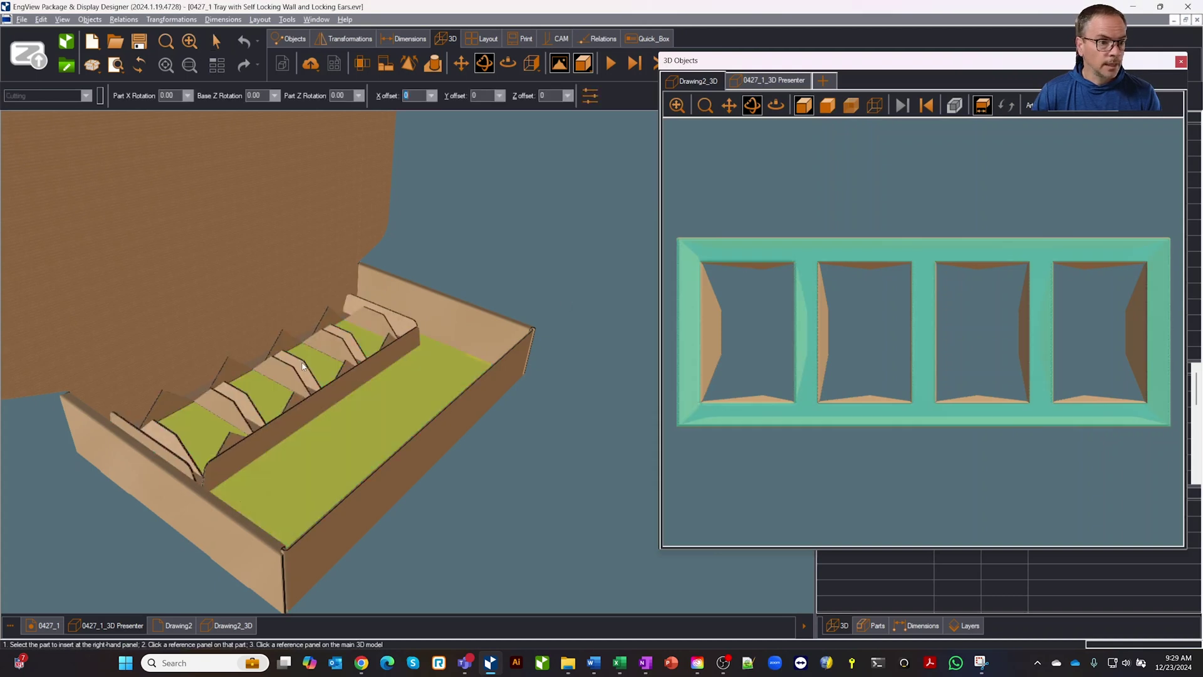
pyautogui.click(376, 404)
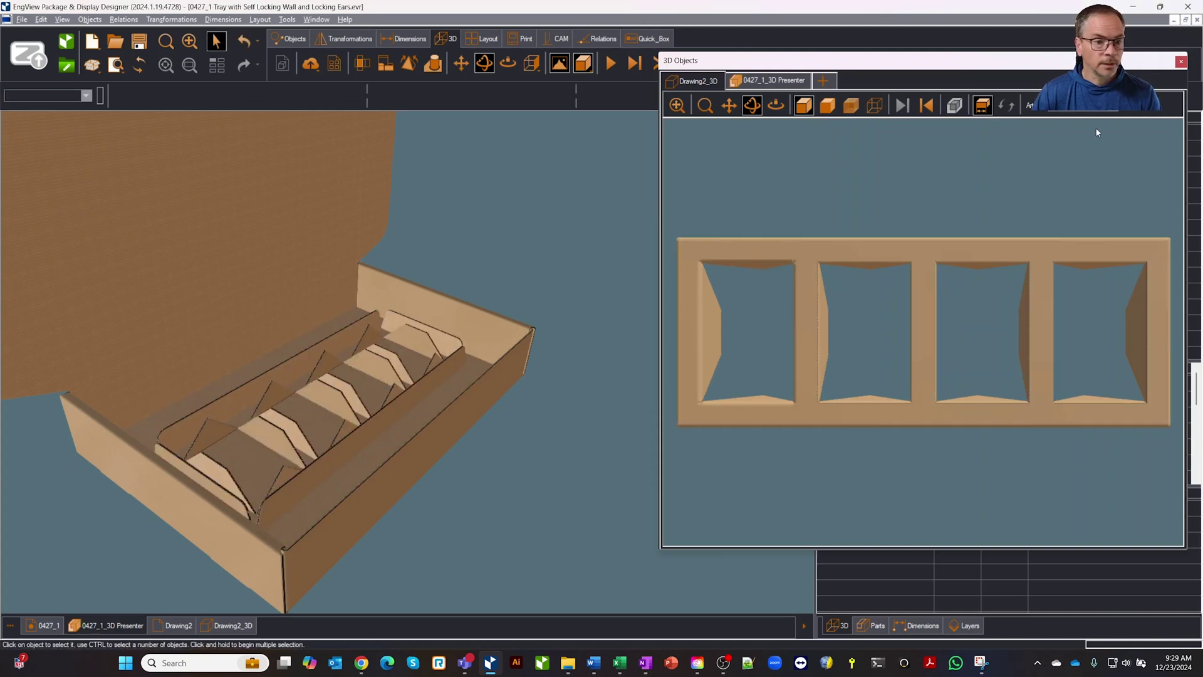
pyautogui.click(1179, 62)
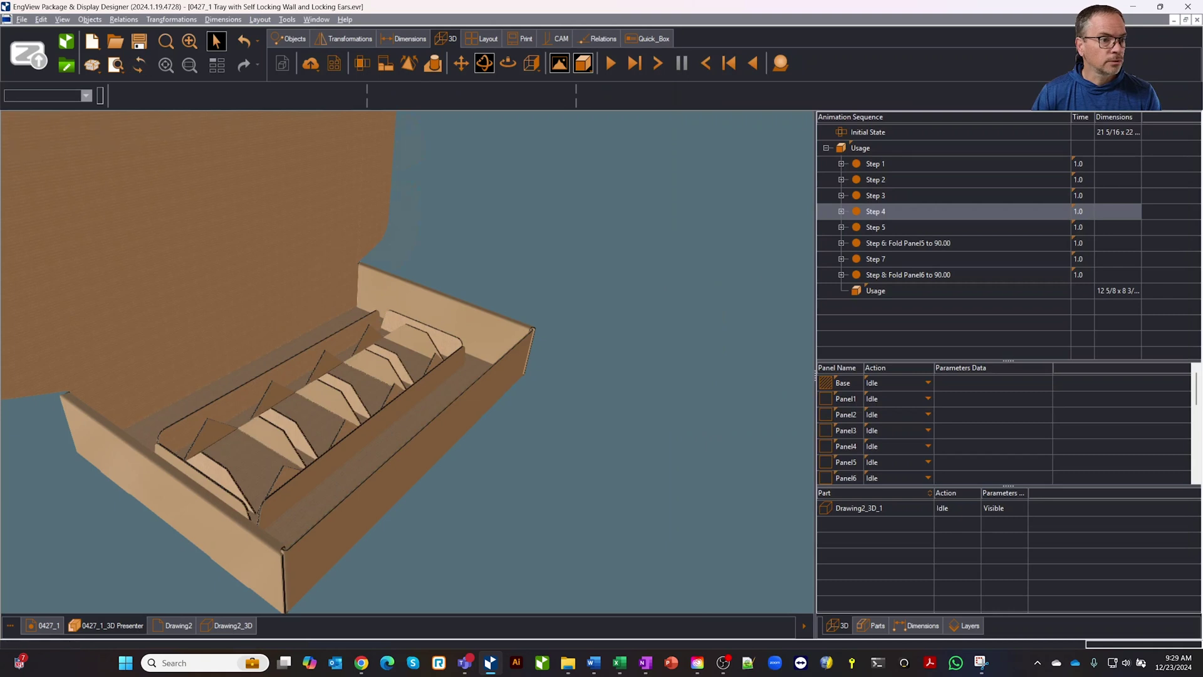
pyautogui.moveTo(491, 239); pyautogui.dragTo(545, 292)
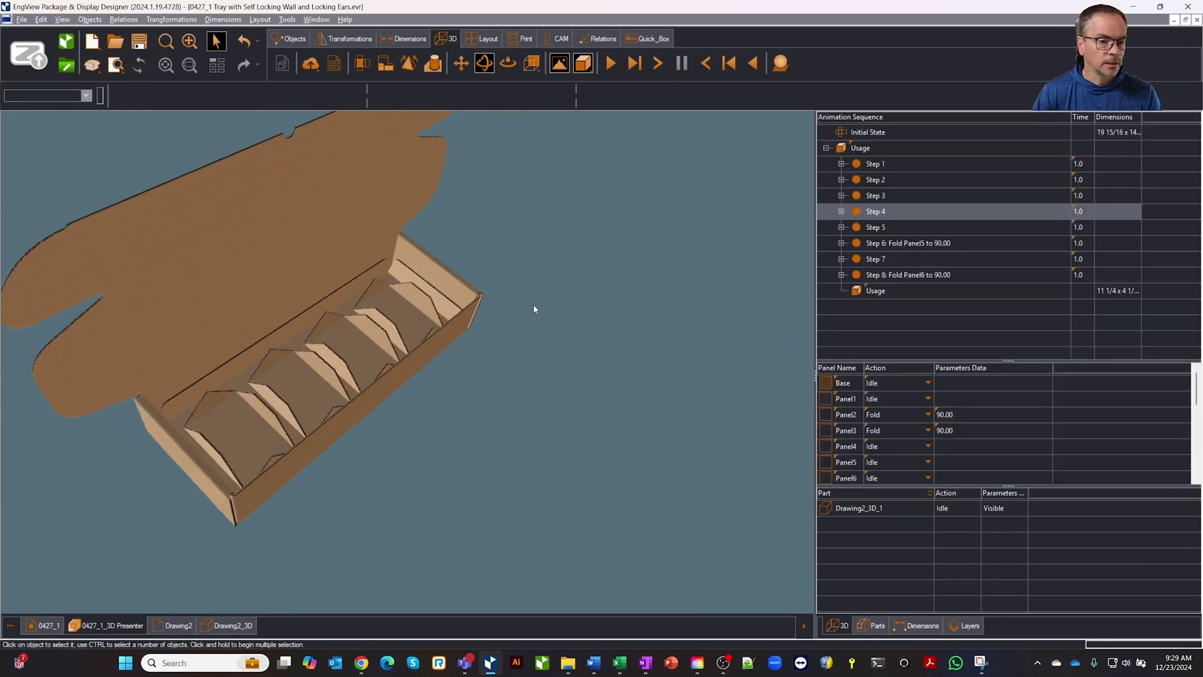
# Open the inserted part's properties and rotate it 180° about its X axis
pyautogui.click(861, 511)
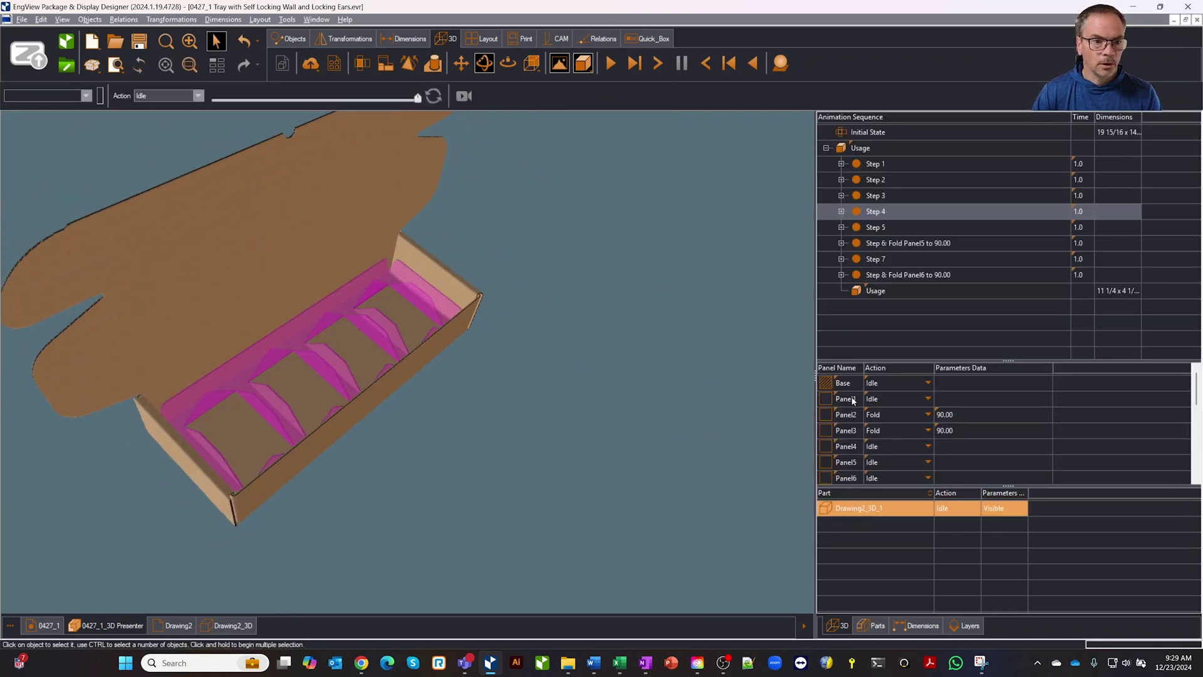
pyautogui.doubleClick(880, 511)
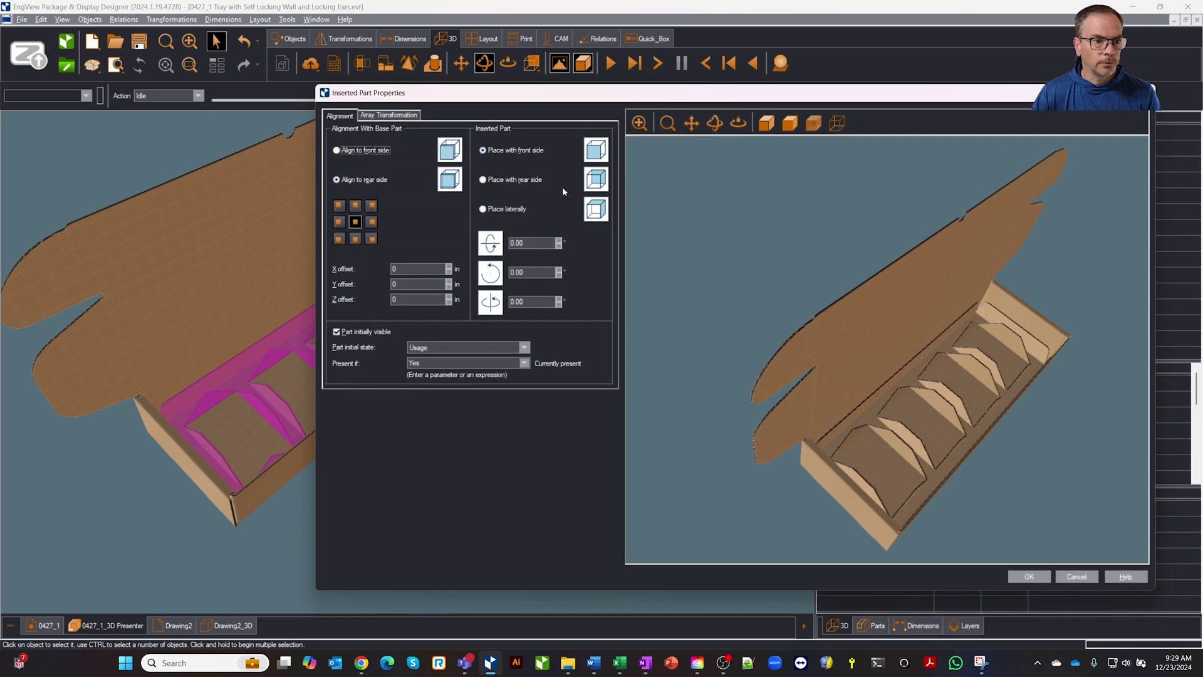
pyautogui.moveTo(558, 240); pyautogui.dragTo(558, 242)
pyautogui.click(558, 246)
pyautogui.moveTo(727, 316); pyautogui.dragTo(847, 361)
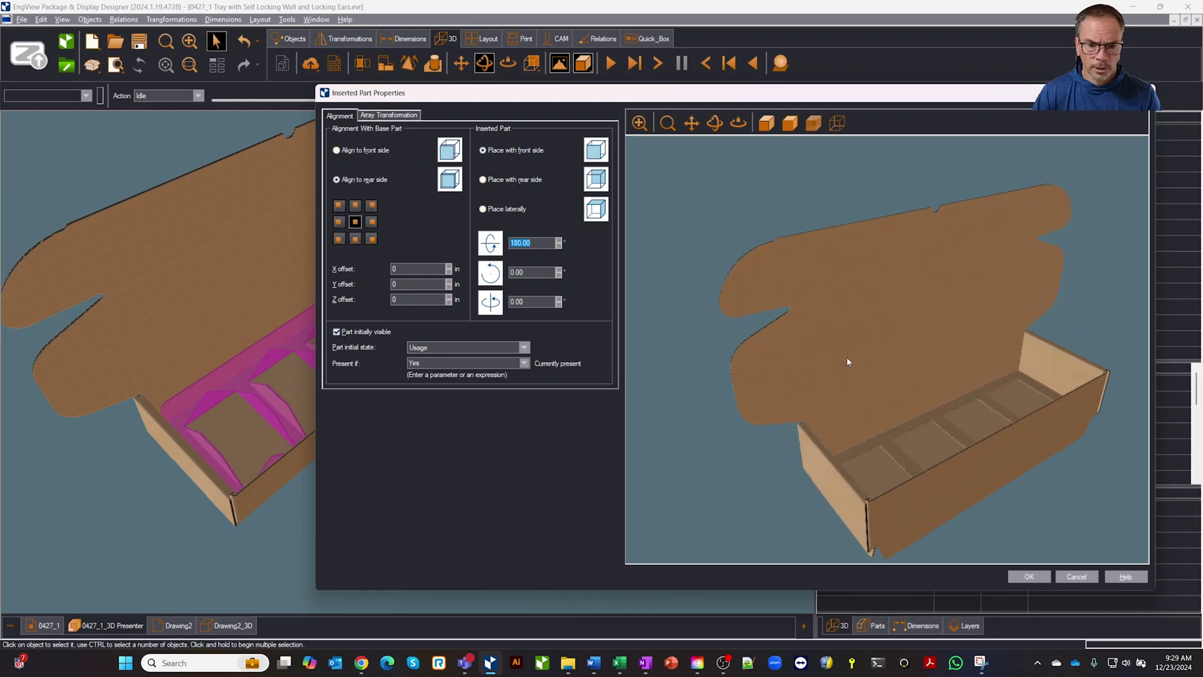
# Set the inserted part's Z offset to the TPH parameter and apply the part properties
pyautogui.click(449, 299)
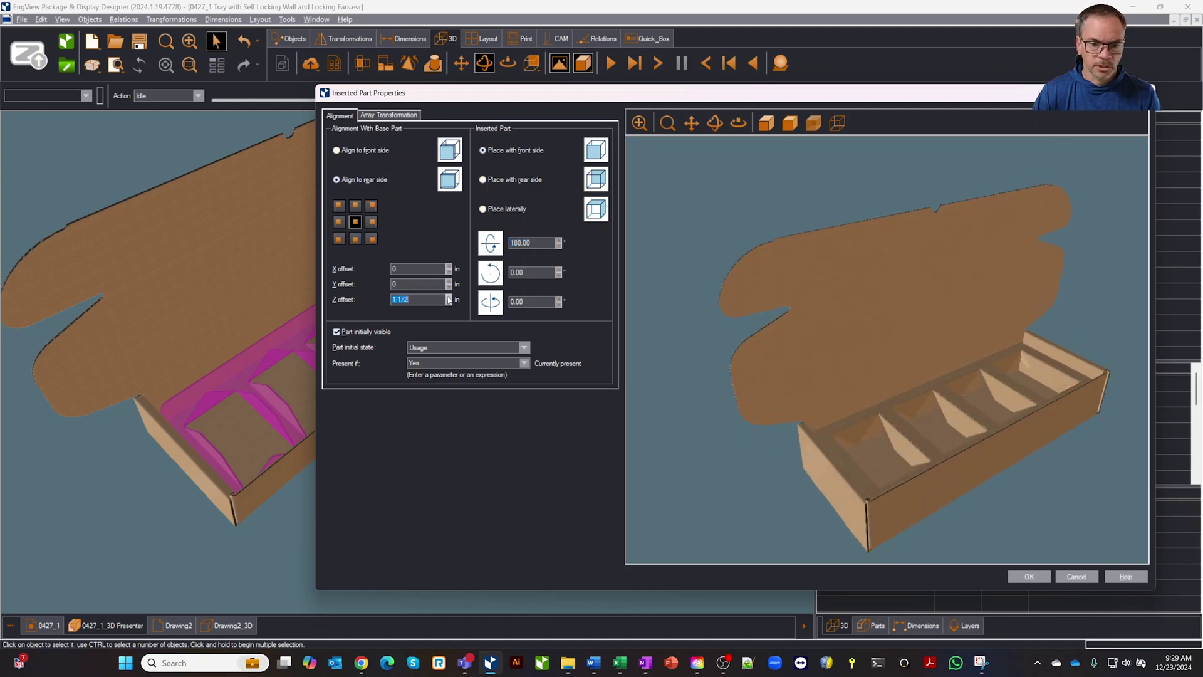
pyautogui.click(449, 298)
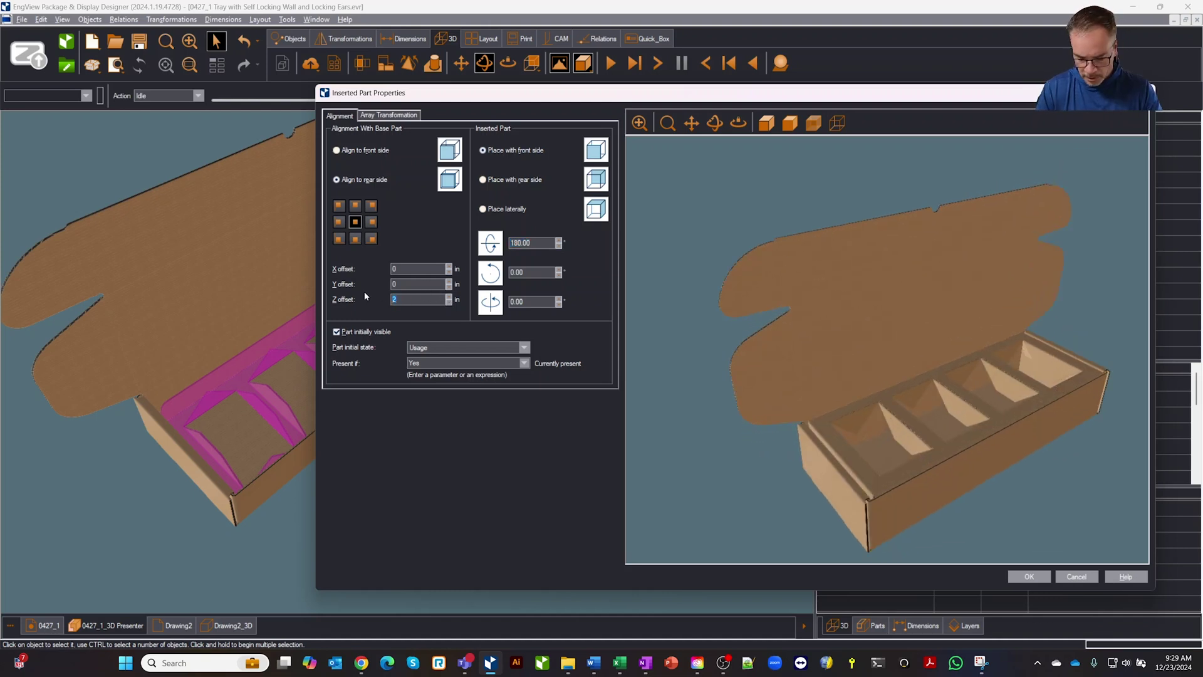
pyautogui.write('TPH')
pyautogui.press('Escape')
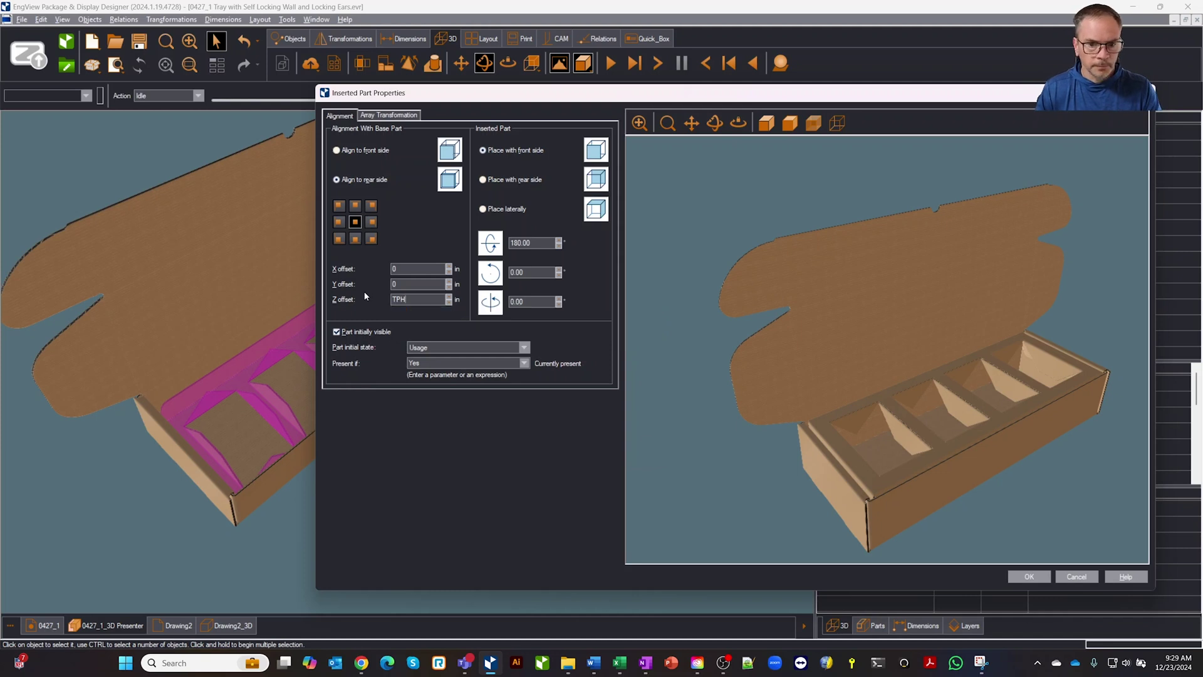
pyautogui.click(403, 285)
pyautogui.moveTo(869, 328)
pyautogui.mouseDown(button='middle')
pyautogui.moveTo(977, 323)
pyautogui.moveTo(862, 315)
pyautogui.moveTo(841, 336)
pyautogui.moveTo(851, 322)
pyautogui.mouseUp(button='middle')
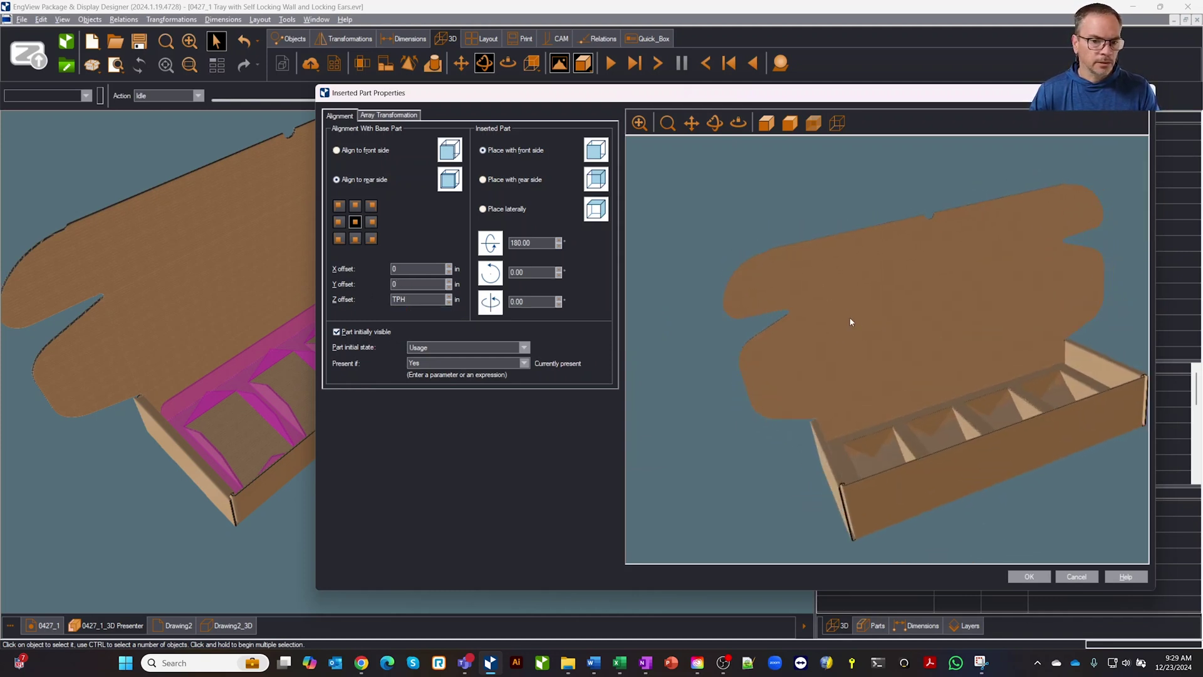
pyautogui.click(1017, 572)
pyautogui.moveTo(674, 430); pyautogui.dragTo(608, 295, button='middle')
pyautogui.click(608, 295)
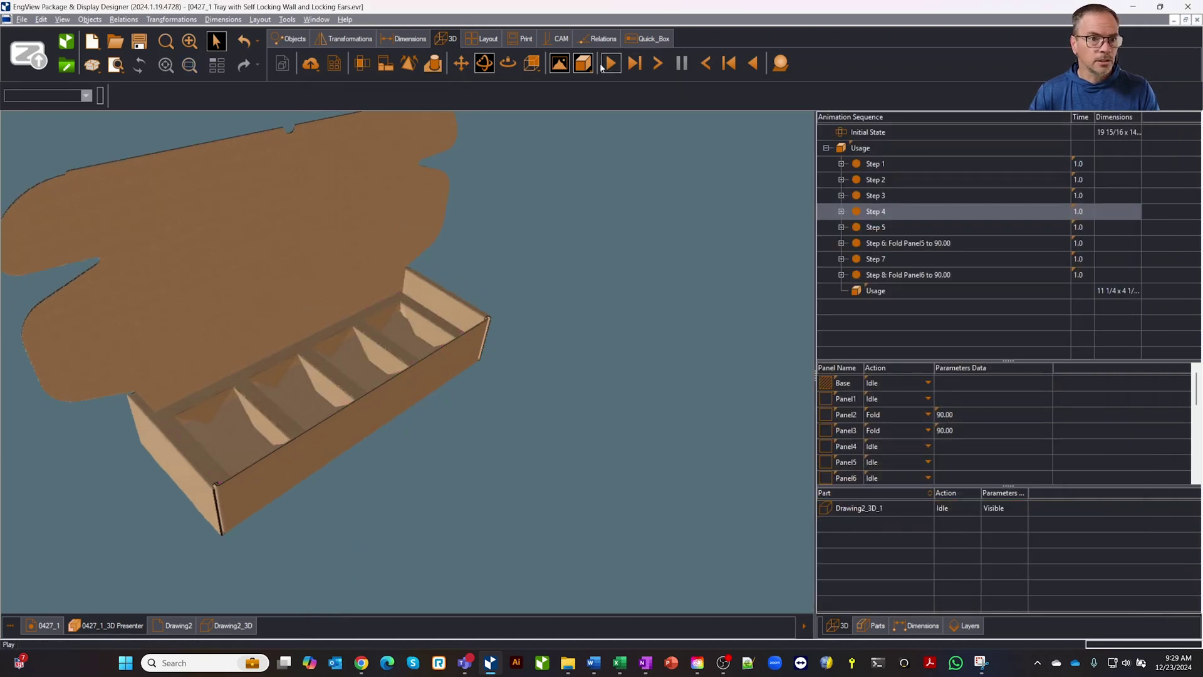
# Display the 0427_1 tray model as transparent and view the insert inside it
pyautogui.click(583, 65)
pyautogui.click(602, 128)
pyautogui.moveTo(595, 188); pyautogui.dragTo(607, 244, button='middle')
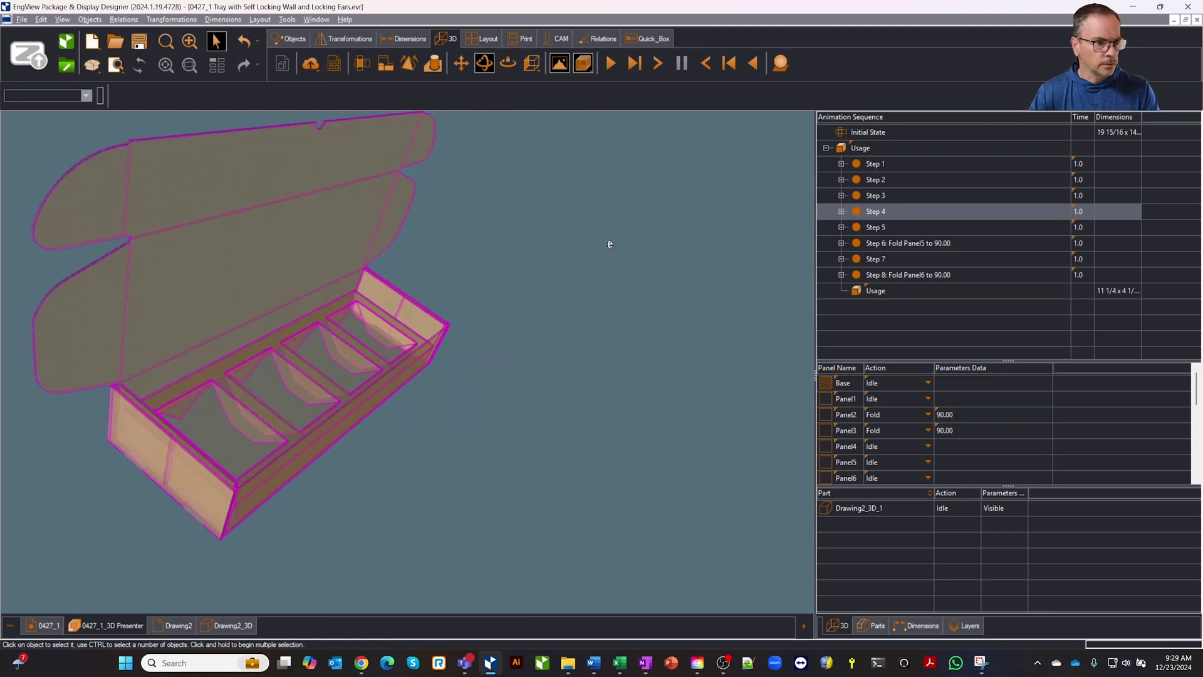
# Set the hole length parameter HL in Drawing2 to 4.5
pyautogui.click(57, 630)
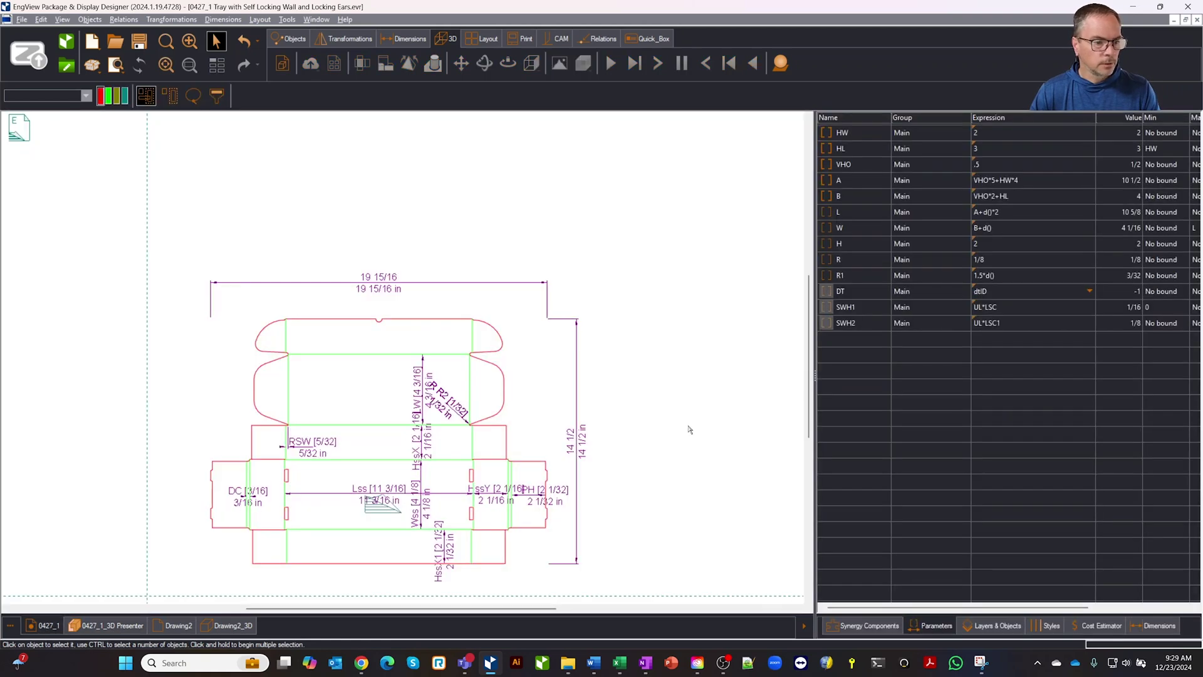
pyautogui.click(174, 625)
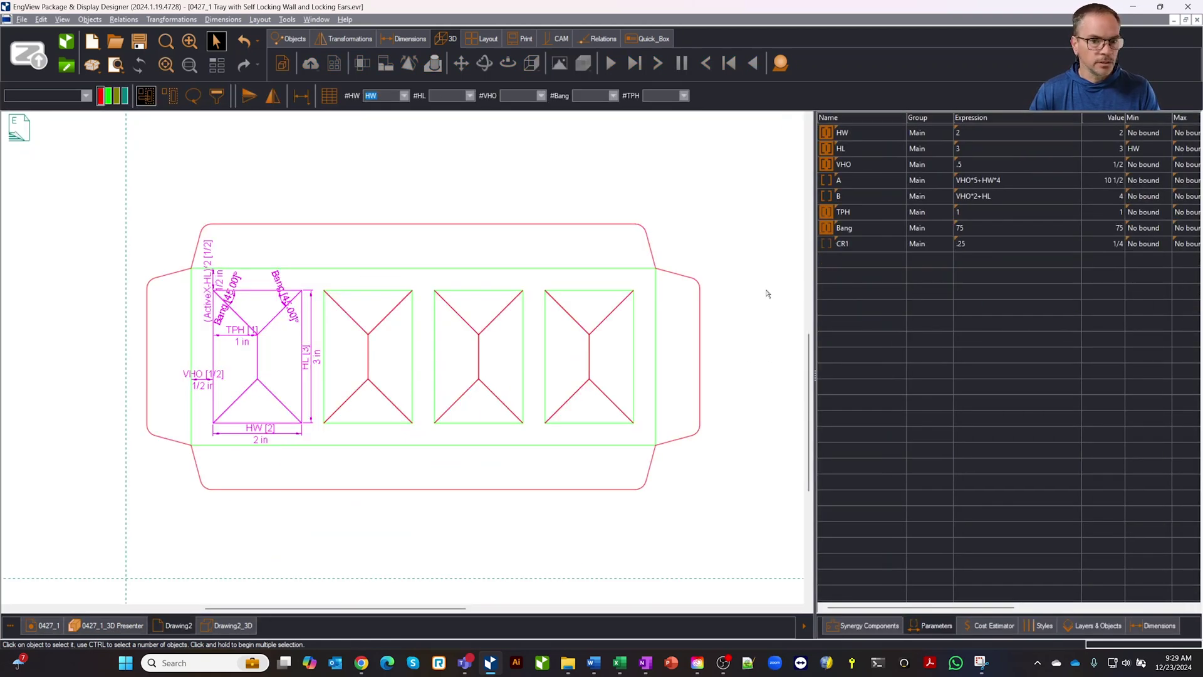
pyautogui.doubleClick(988, 148)
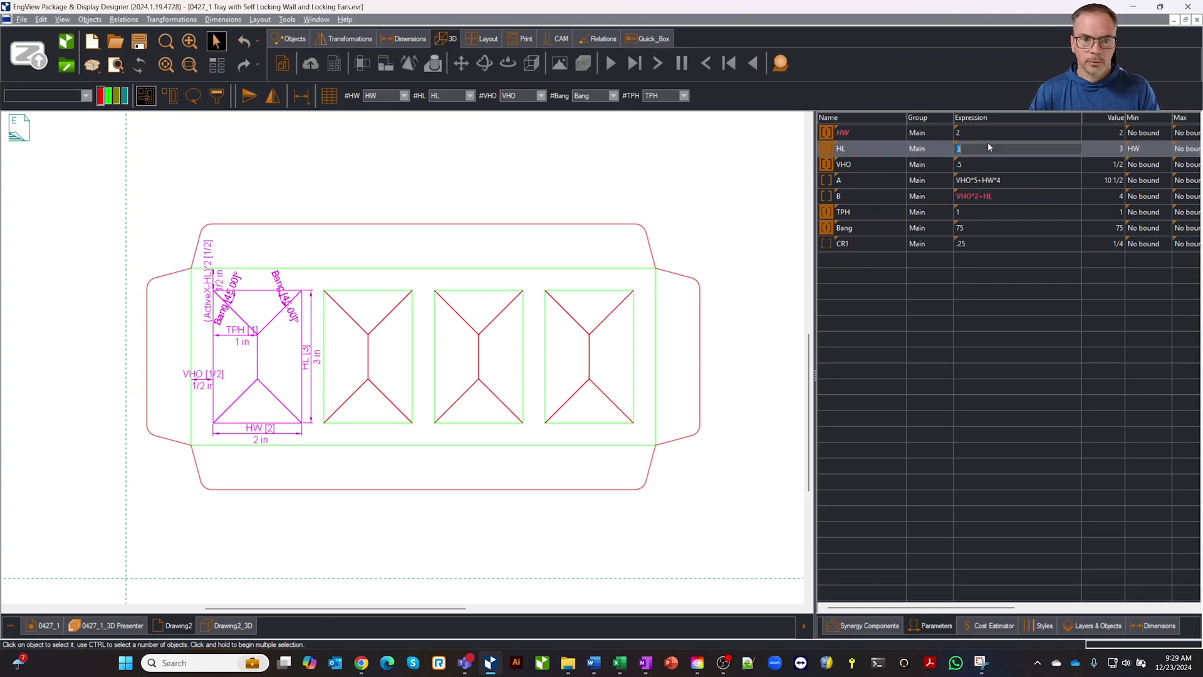
pyautogui.press('BackSpace')
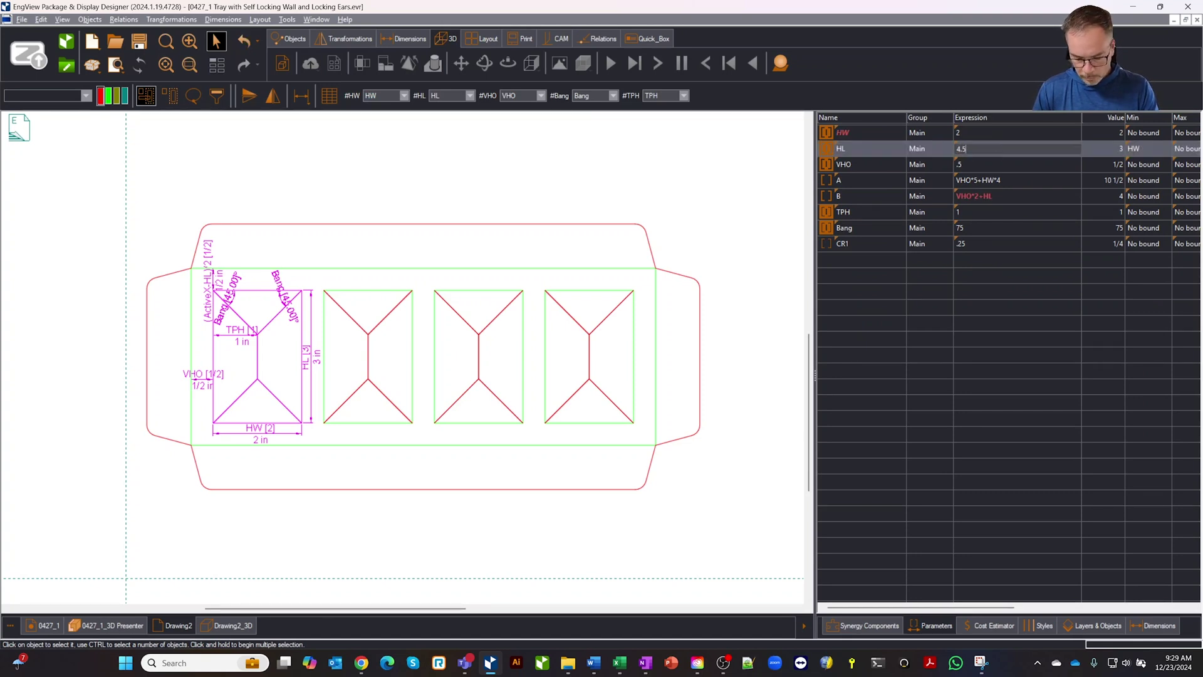
pyautogui.press('Return')
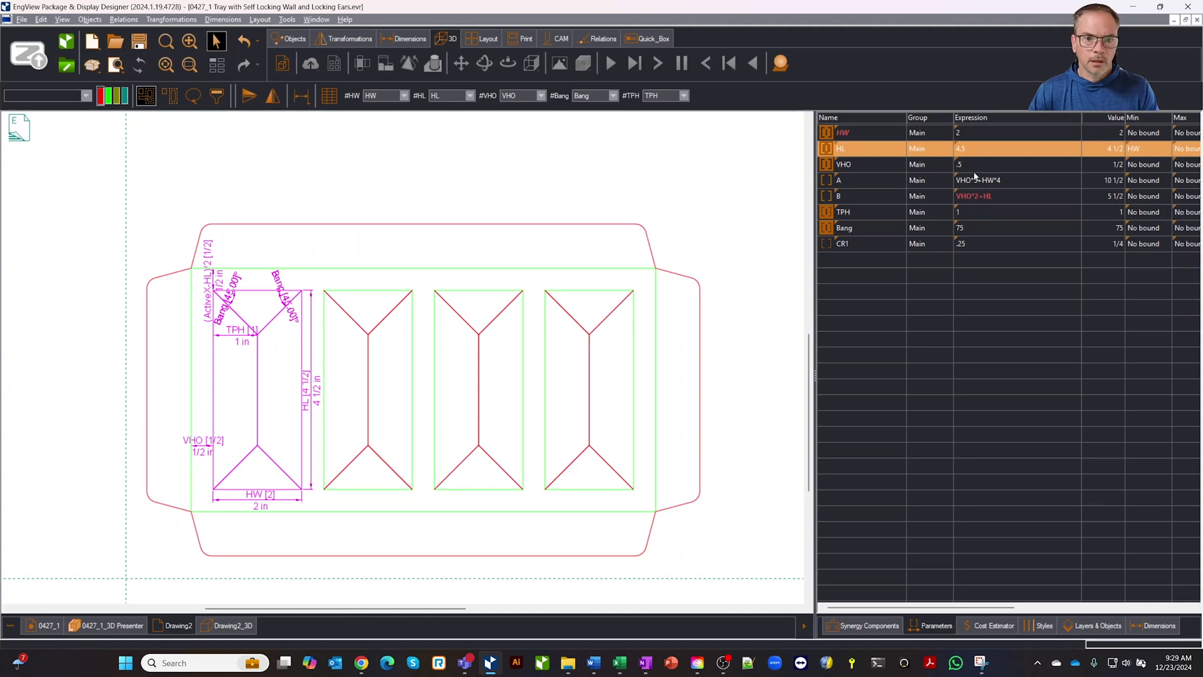
# Set the insert's VHO parameter to .65 and its TPH parameter to .75
pyautogui.doubleClick(977, 164)
pyautogui.write('.65')
pyautogui.press('Return')
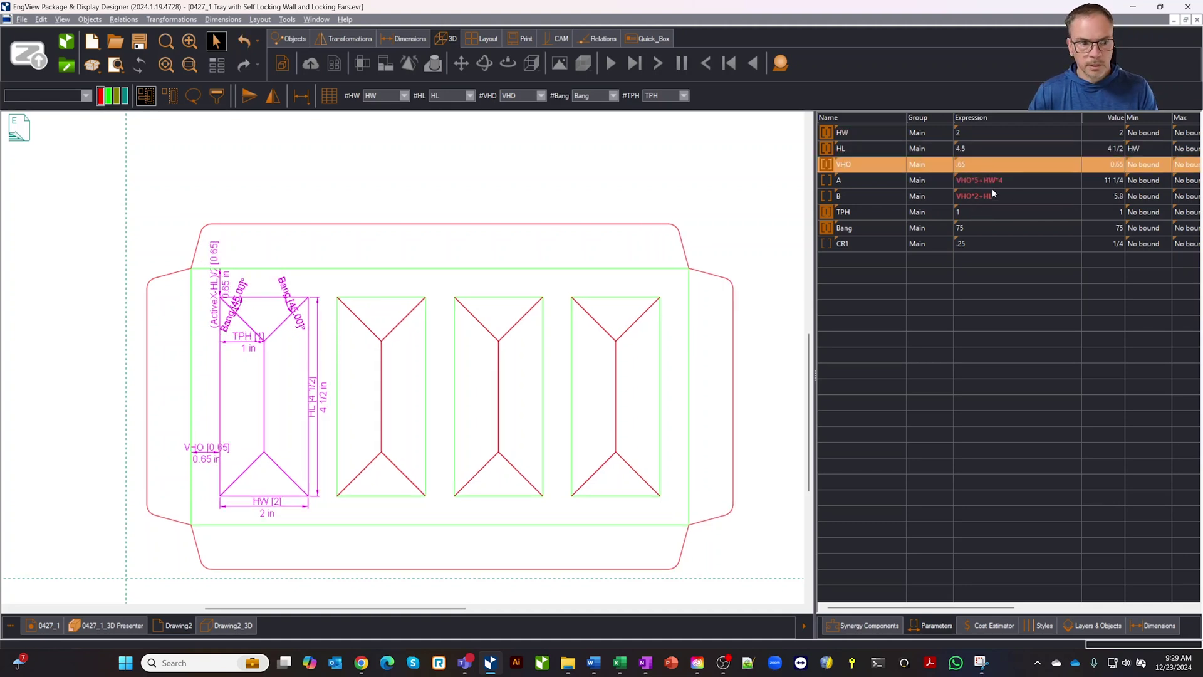
pyautogui.doubleClick(974, 205)
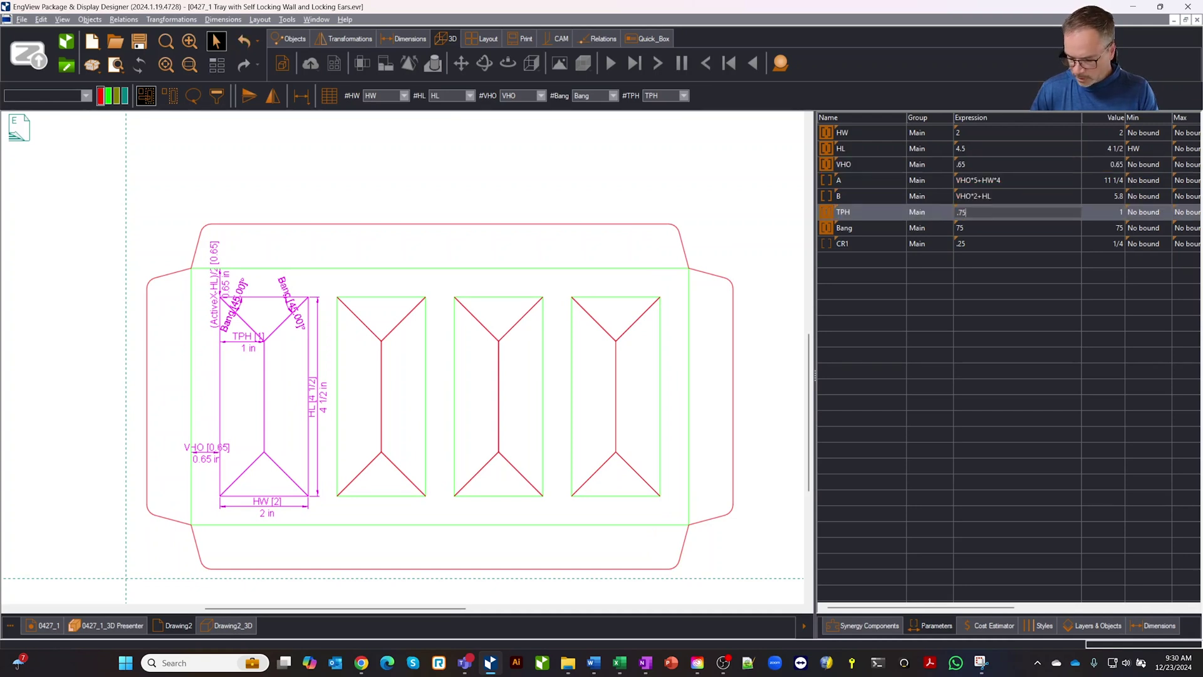
pyautogui.write('.75')
pyautogui.press('Return')
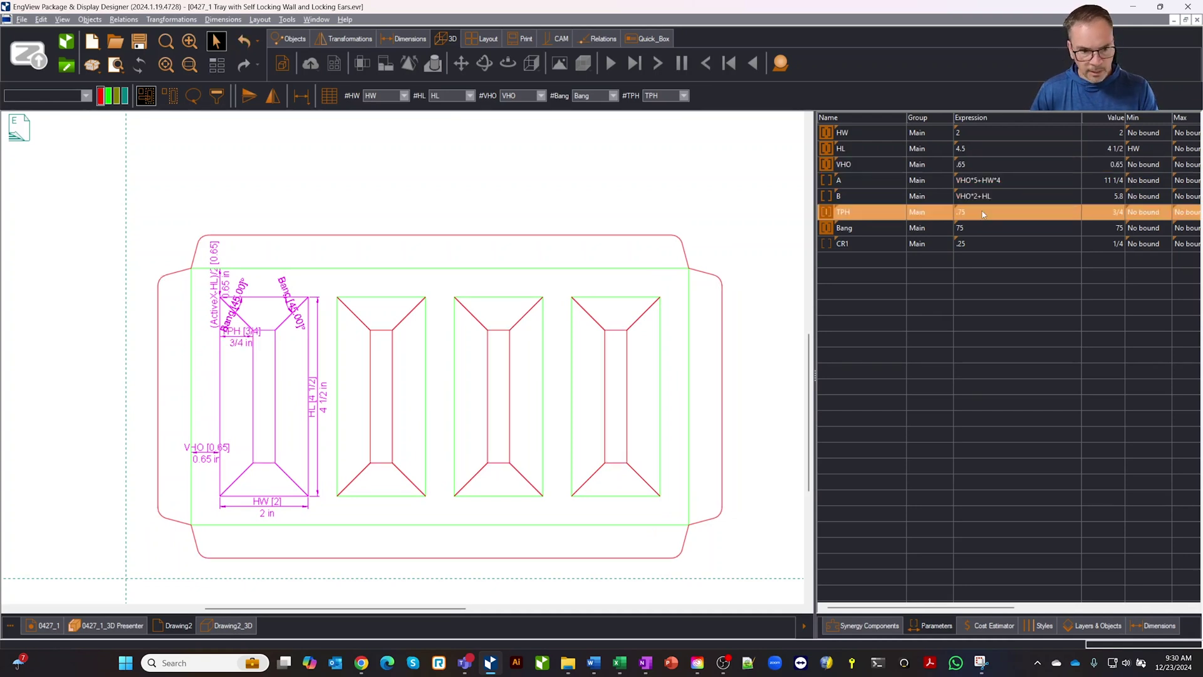
# Update the 0427_1 tray's 3D model to the changed parameters and turn off its transparent display
pyautogui.click(115, 619)
pyautogui.click(140, 66)
pyautogui.moveTo(524, 282); pyautogui.dragTo(552, 264, button='middle')
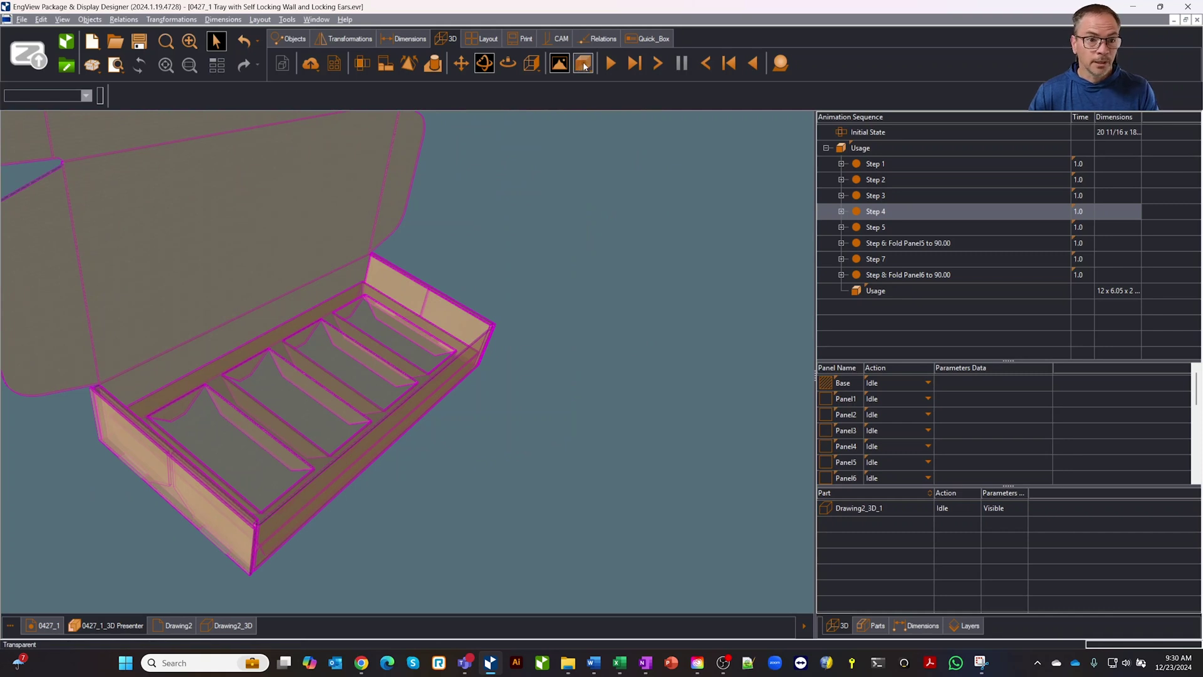
pyautogui.click(585, 66)
pyautogui.click(589, 108)
pyautogui.moveTo(567, 276)
pyautogui.mouseDown(button='middle')
pyautogui.moveTo(517, 235)
pyautogui.moveTo(560, 292)
pyautogui.mouseUp(button='middle')
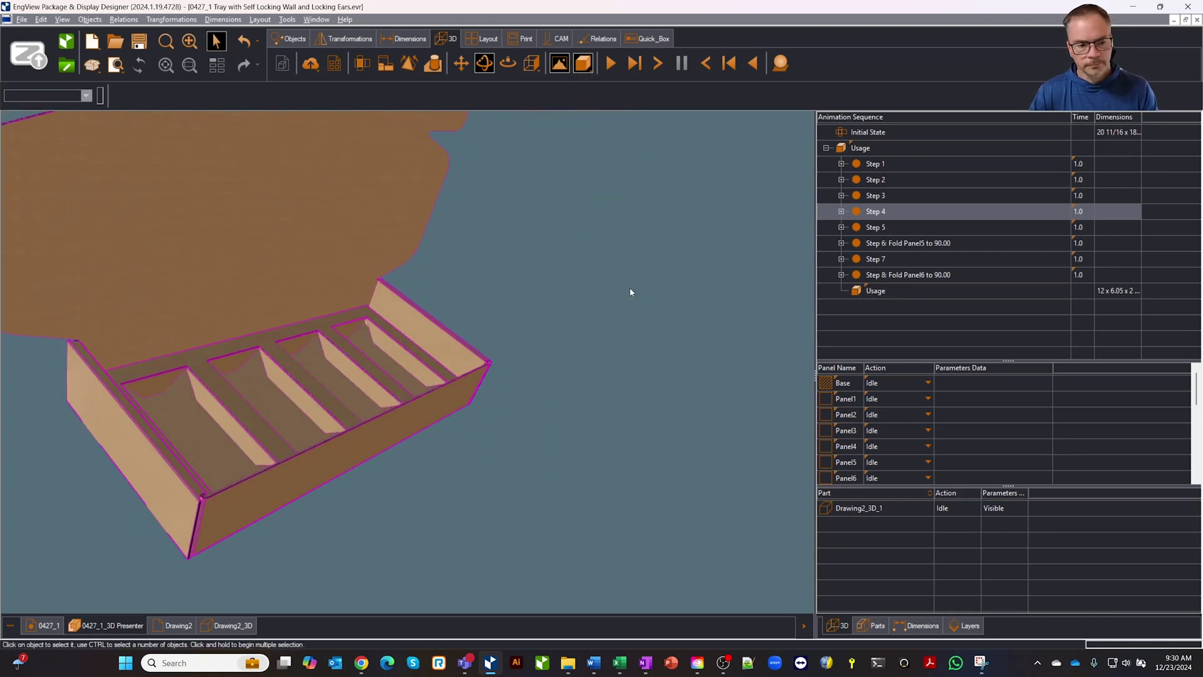